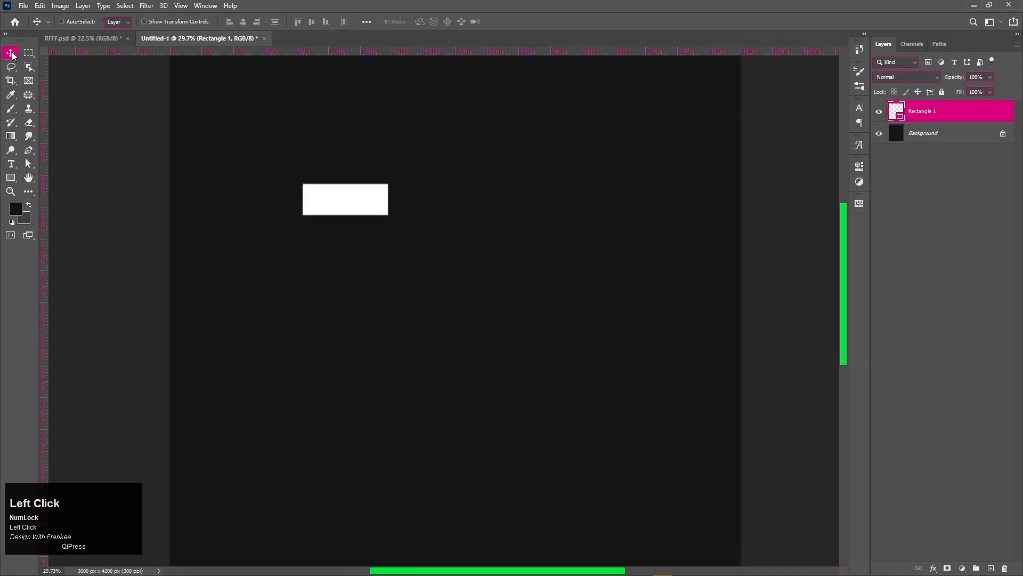
# - Convert the Rectangle 1 layer to a smart object
pyautogui.press('v')
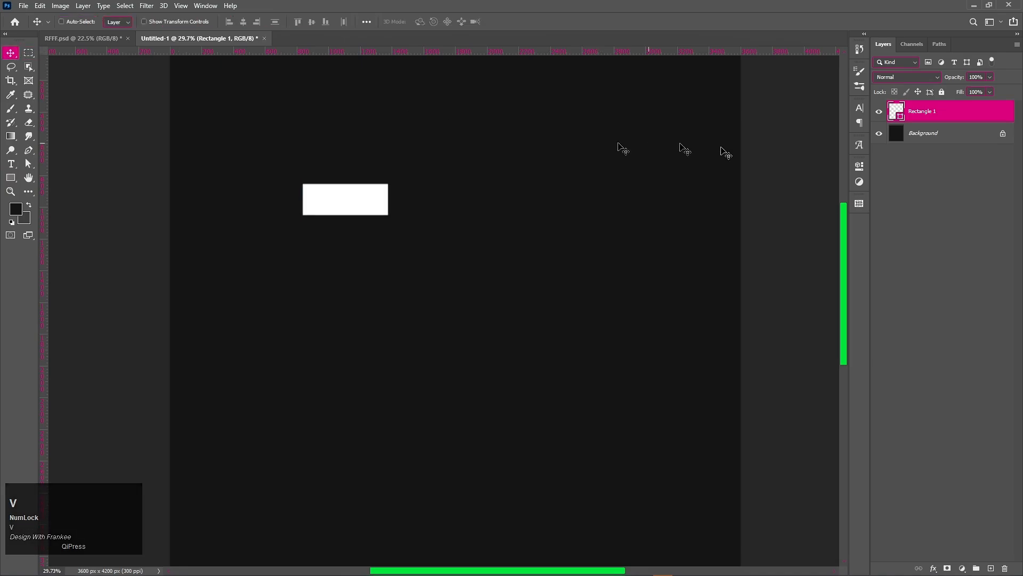
pyautogui.rightClick(929, 114)
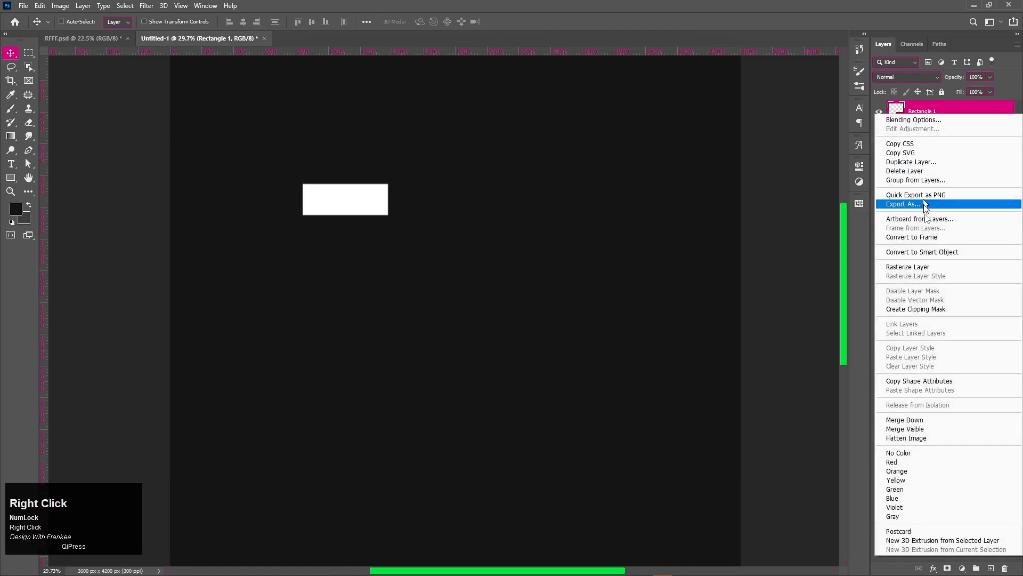
pyautogui.click(925, 252)
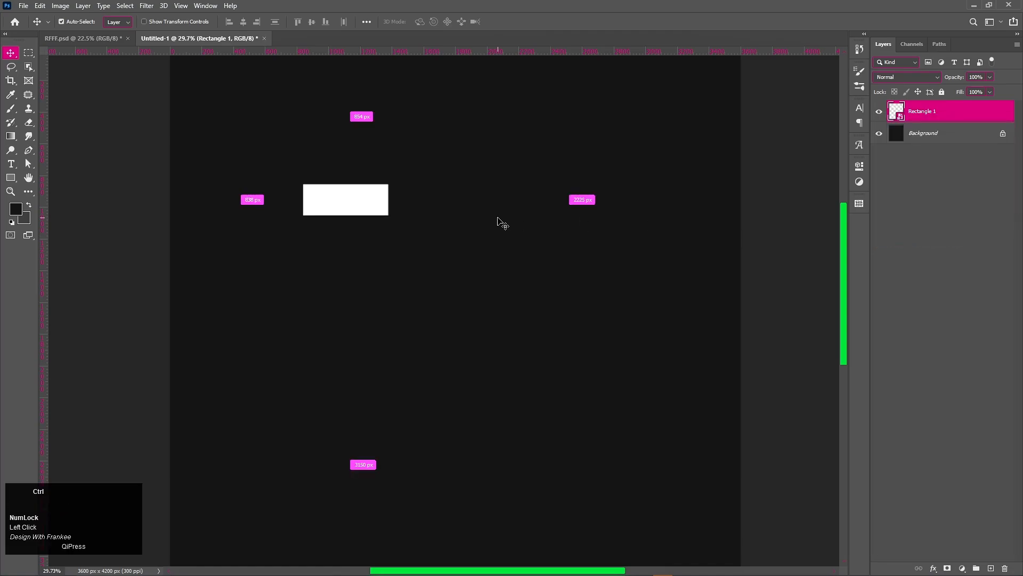
# - Duplicate the rectangle, rotate the copy 90°, and align it with the original's left and top edges to form an L-shaped corner
pyautogui.hotkey('ctrl', 'j')
pyautogui.hotkey('ctrl', 't')
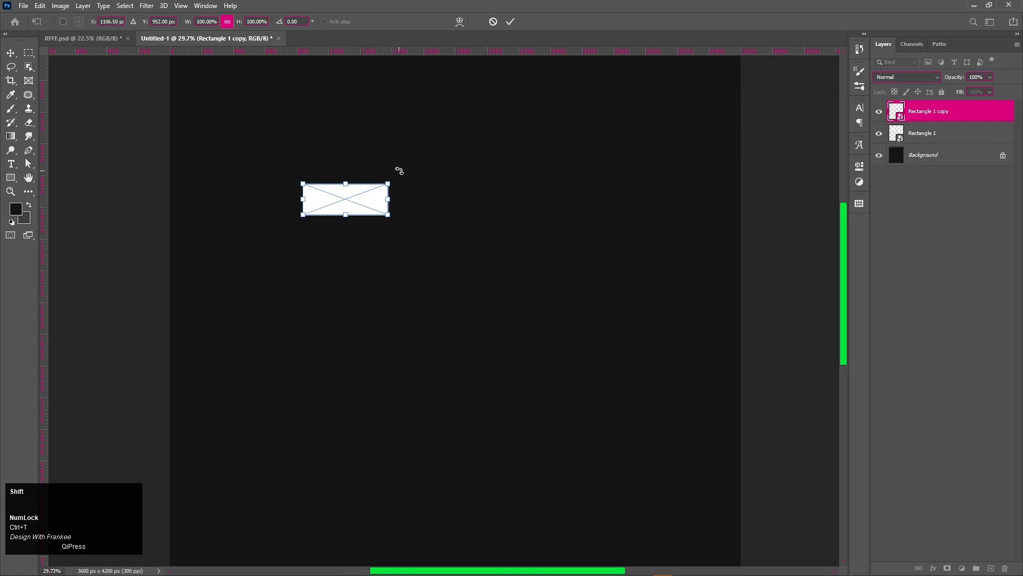
pyautogui.moveTo(400, 169); pyautogui.dragTo(372, 267)
pyautogui.moveTo(347, 201); pyautogui.dragTo(318, 228)
pyautogui.doubleClick(318, 228)
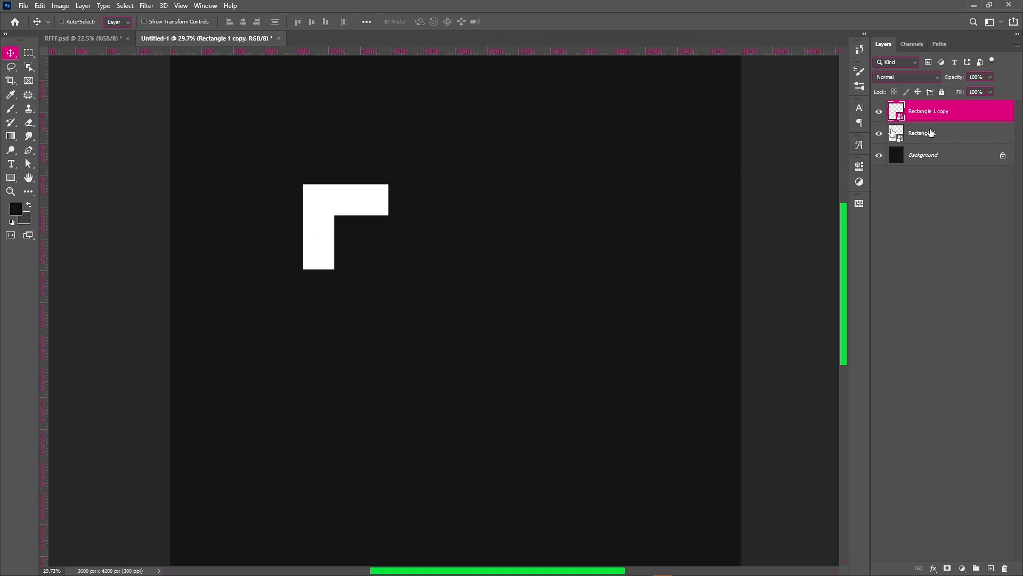
# - Check how the two rectangles form the corner by toggling their visibility and inspecting each one's transform bounds
pyautogui.click(879, 118)
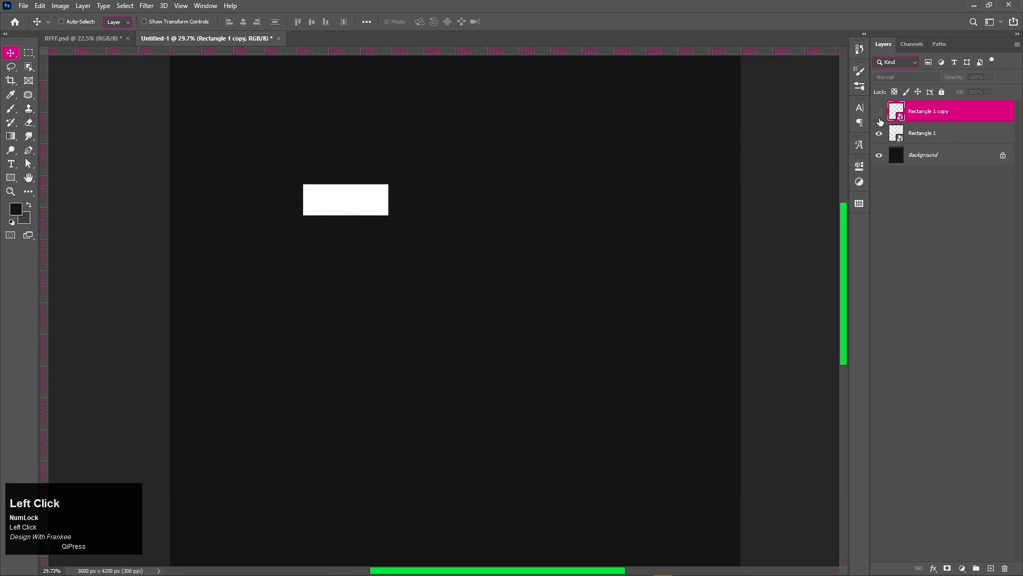
pyautogui.click(879, 119)
pyautogui.click(880, 134)
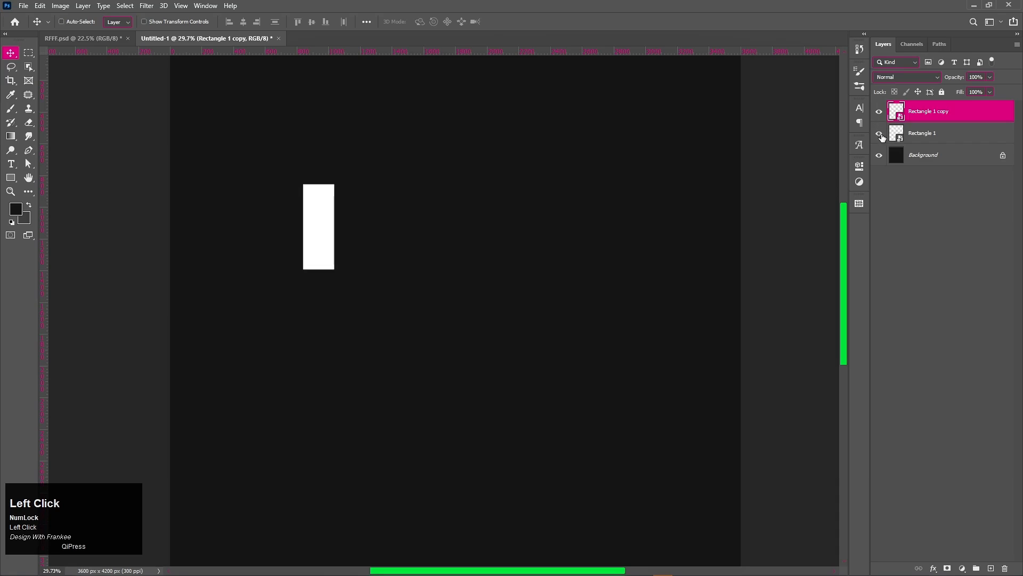
pyautogui.scroll(3, 346, 229)
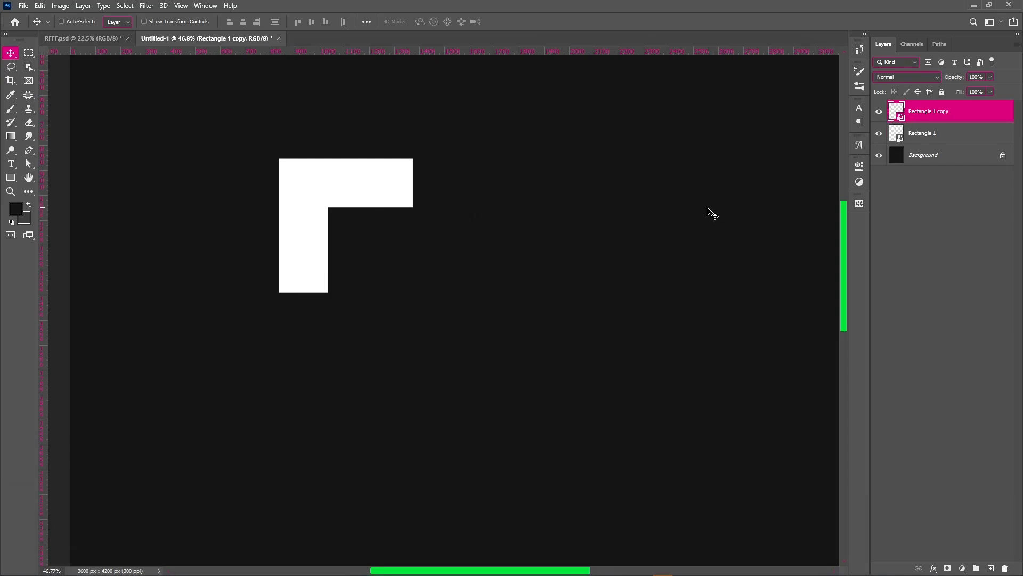
pyautogui.hotkey('ctrl', 't')
pyautogui.click(511, 20)
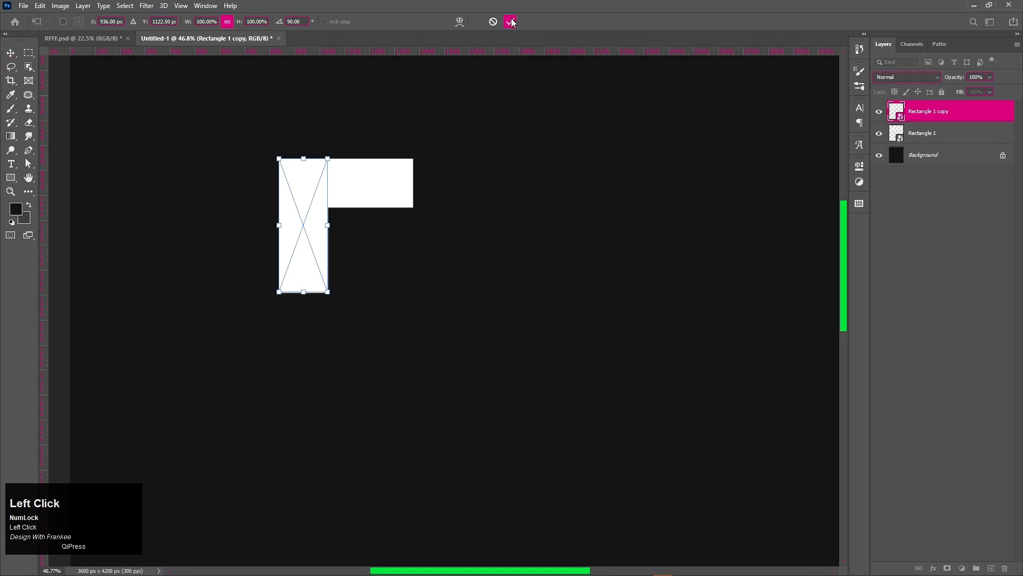
pyautogui.hotkey('ctrl', 't')
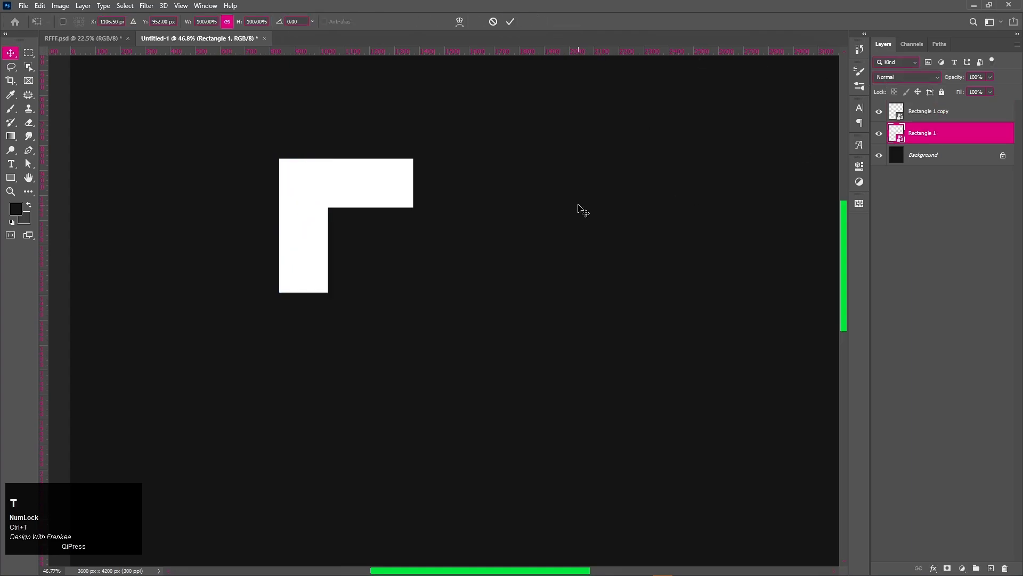
pyautogui.click(510, 21)
# - Group the Rectangle 1 and Rectangle 1 copy layers
pyautogui.keyDown('shift'); pyautogui.click(938, 130); pyautogui.keyUp('shift')
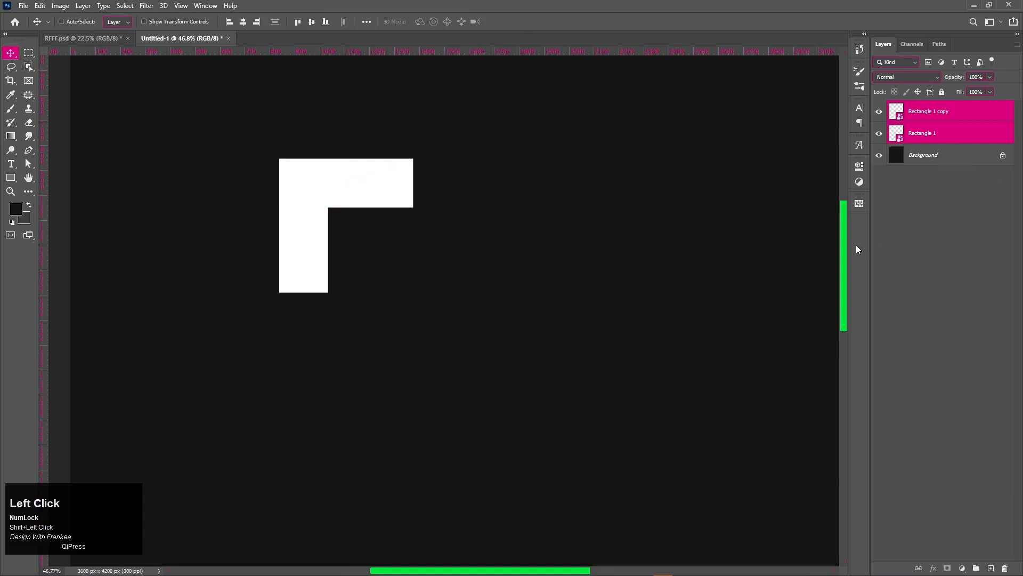
pyautogui.hotkey('ctrl', 'g')
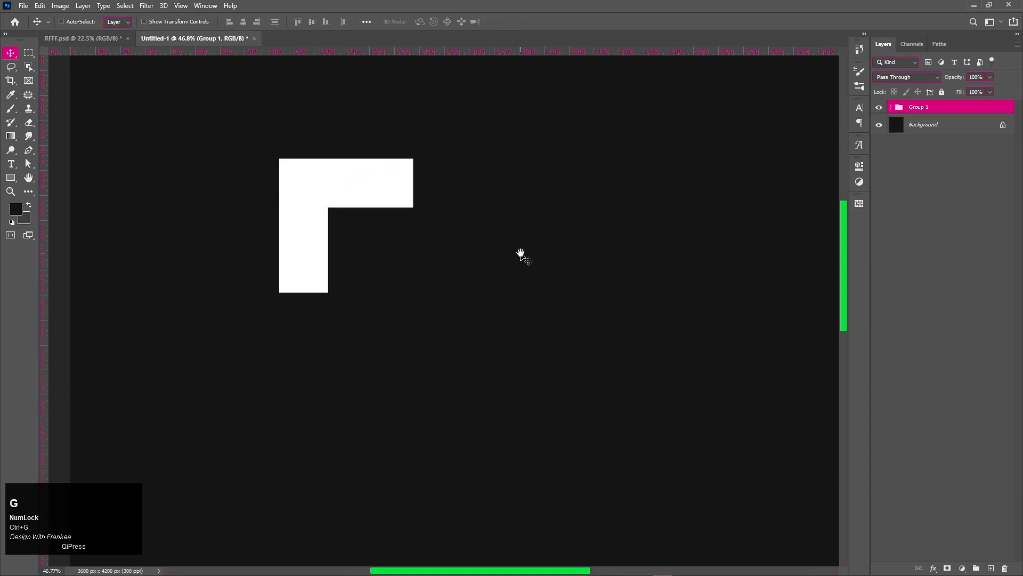
pyautogui.moveTo(521, 254); pyautogui.dragTo(462, 230)
pyautogui.scroll(-2, 462, 231)
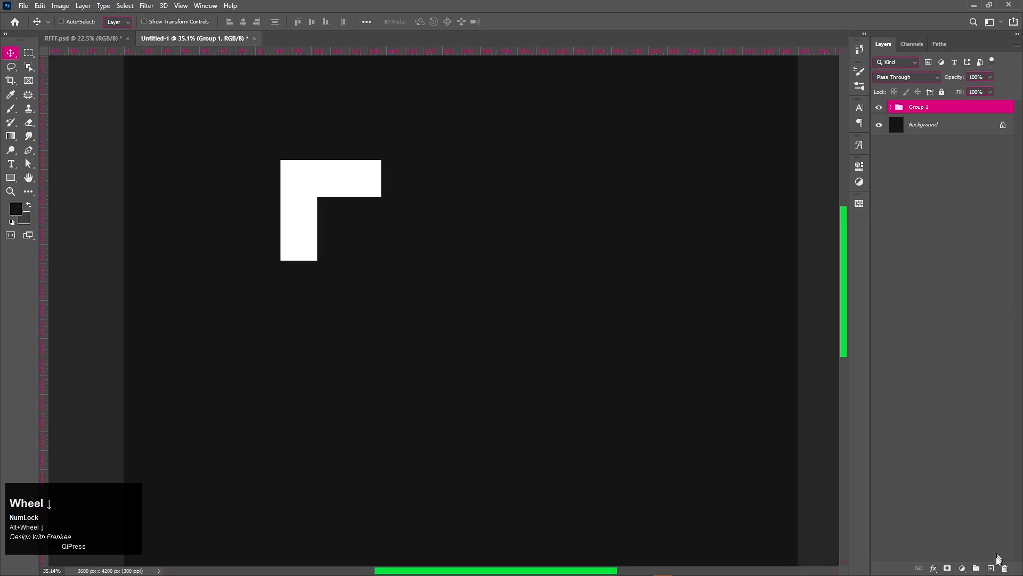
pyautogui.click(991, 568)
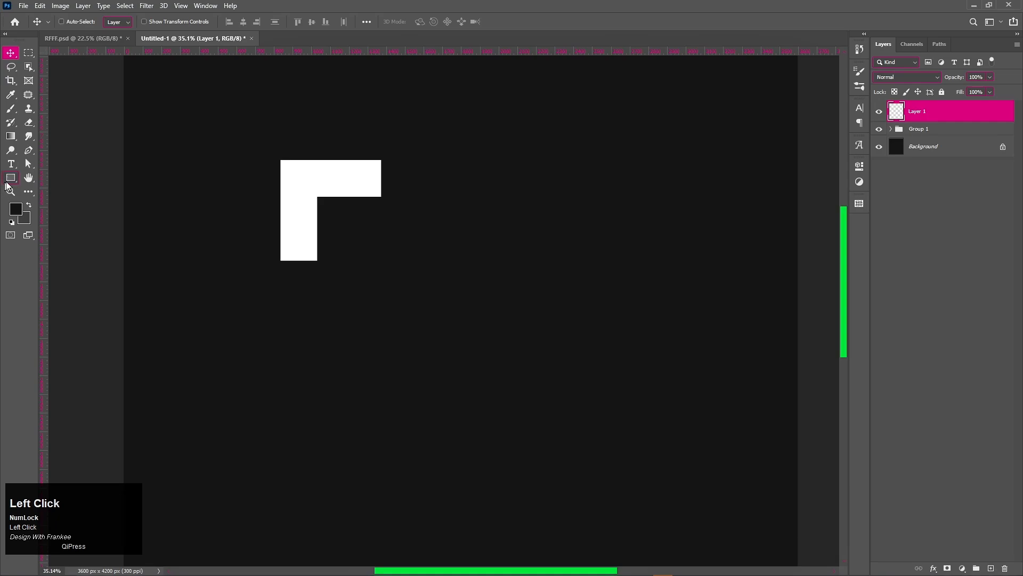
pyautogui.click(7, 182)
pyautogui.click(12, 54)
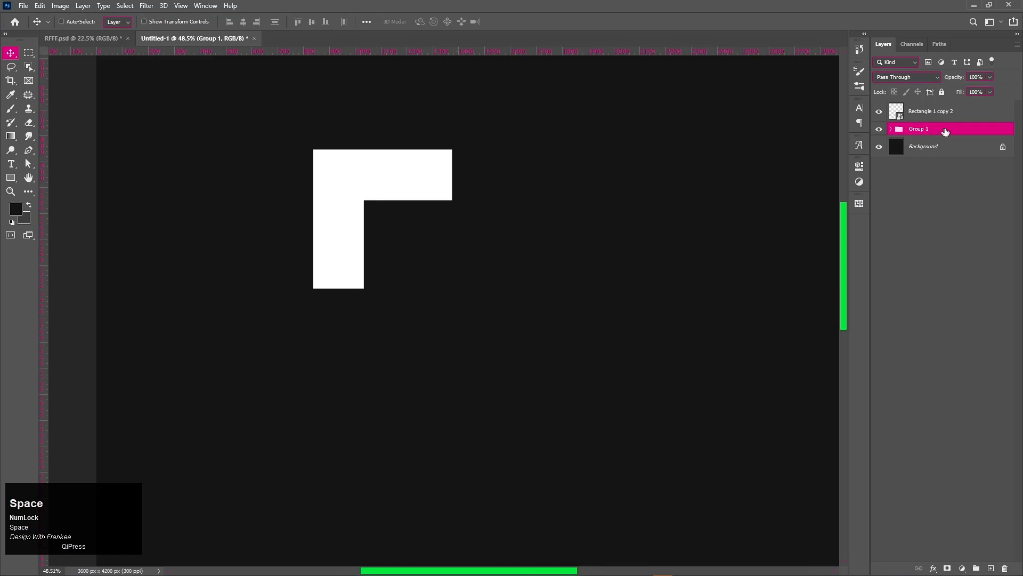
# - Move the Rectangle 1 copy 2 bar down and right from the corner and set its rotation to 45°
pyautogui.click(933, 111)
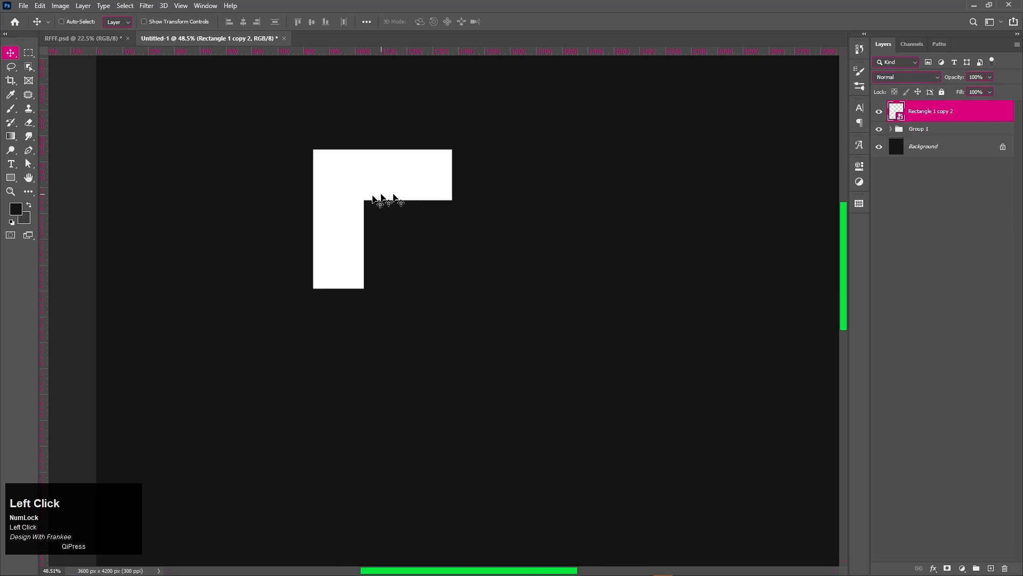
pyautogui.moveTo(371, 201); pyautogui.dragTo(435, 243)
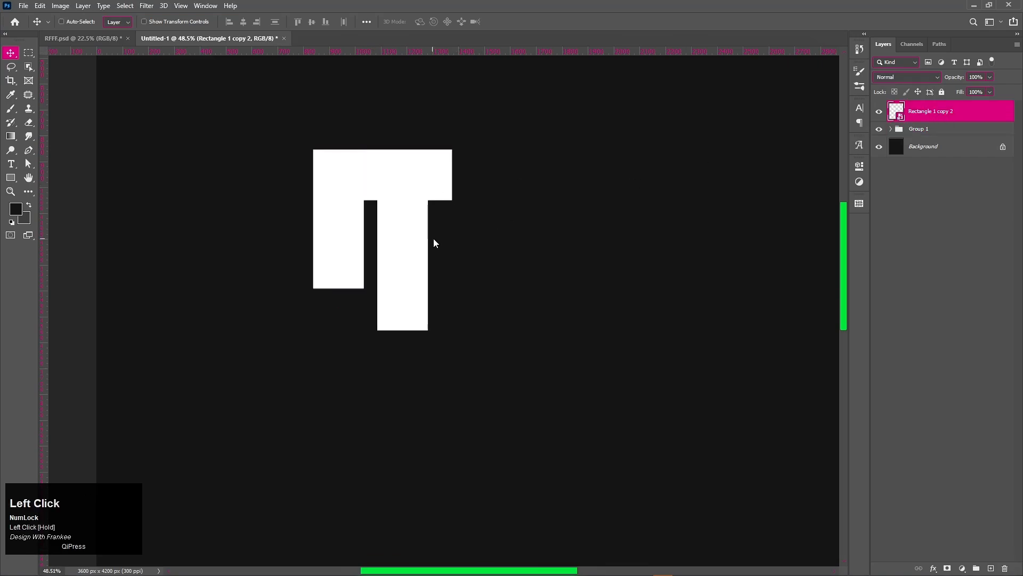
pyautogui.press('v')
pyautogui.hotkey('ctrl', 't')
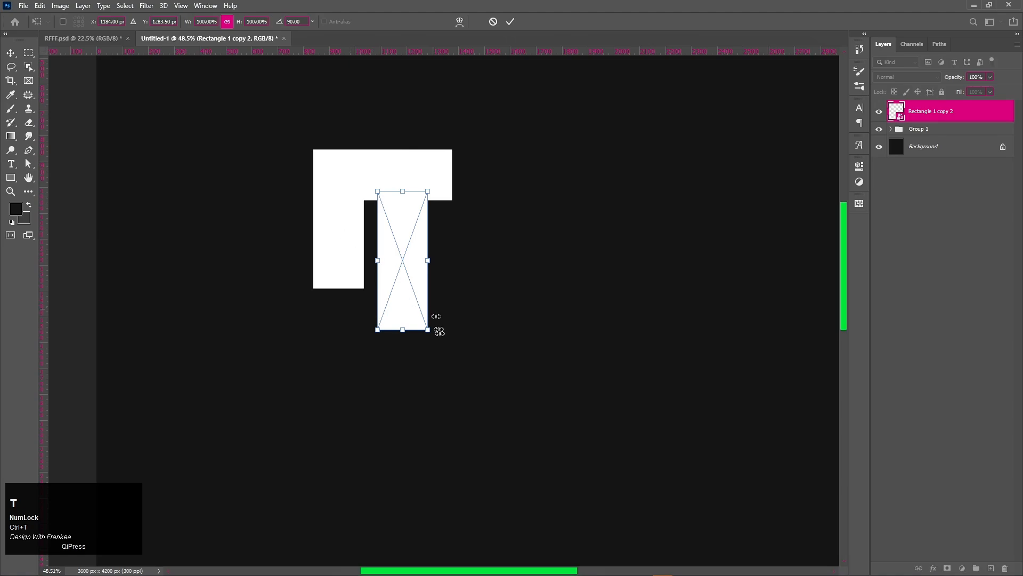
pyautogui.moveTo(438, 336); pyautogui.dragTo(496, 303)
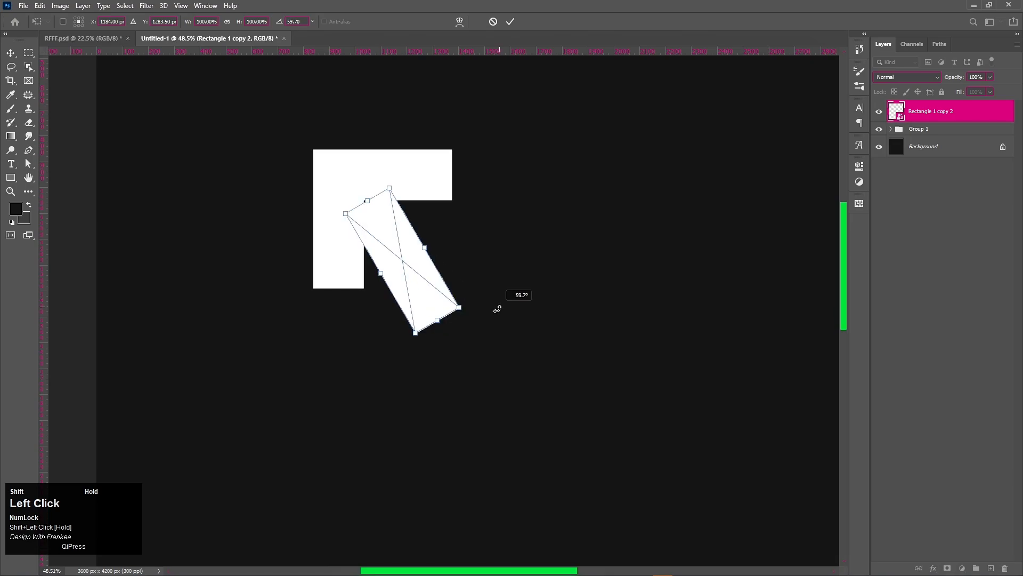
pyautogui.moveTo(410, 266); pyautogui.dragTo(402, 262)
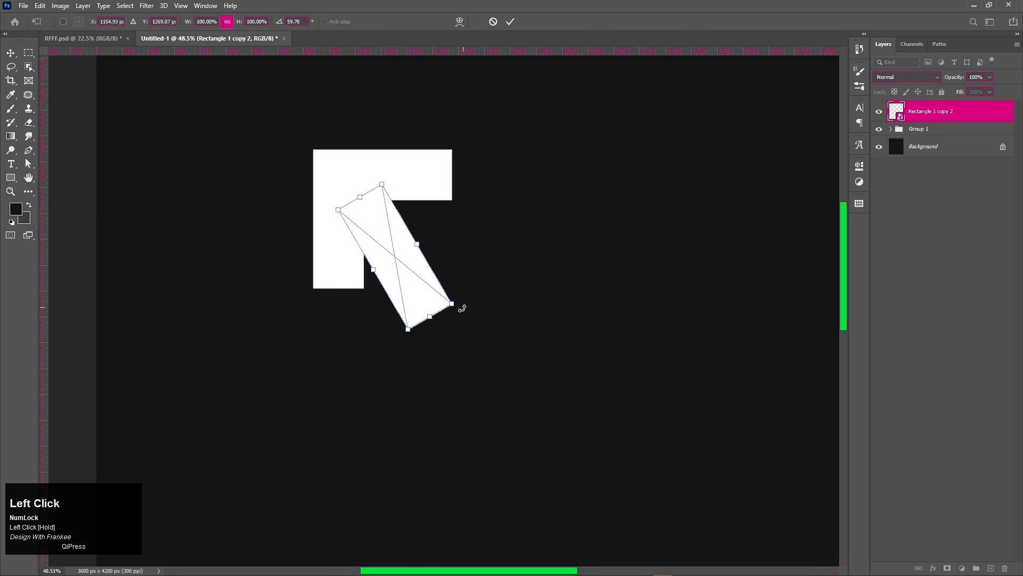
pyautogui.moveTo(463, 308); pyautogui.dragTo(480, 302)
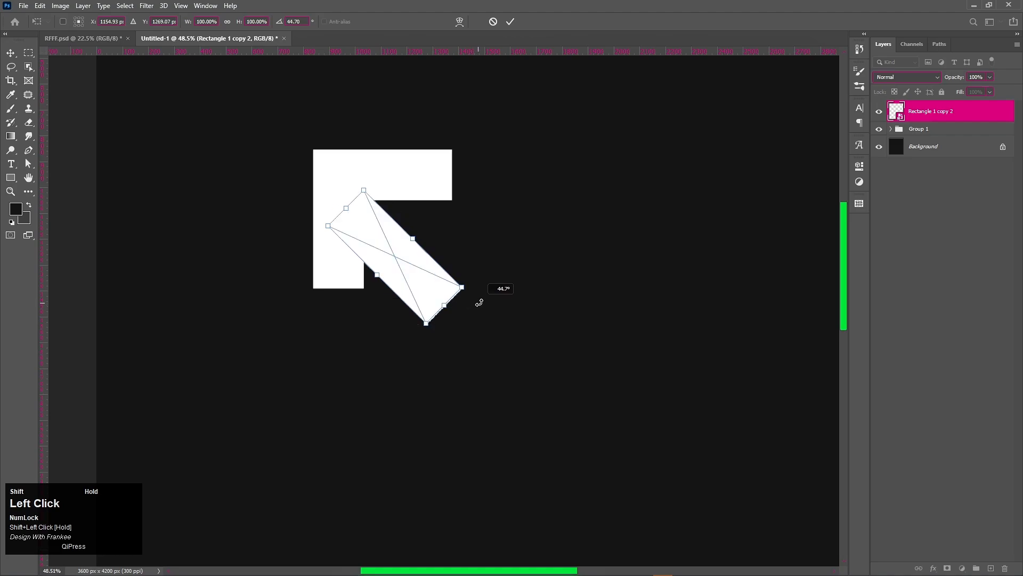
pyautogui.click(305, 23)
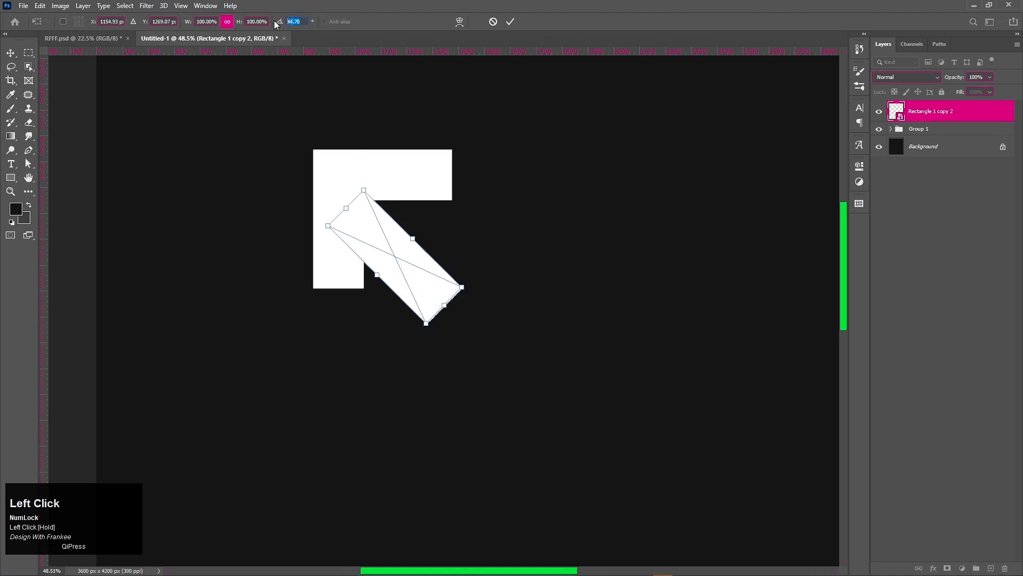
pyautogui.write('45')
pyautogui.press('Return')
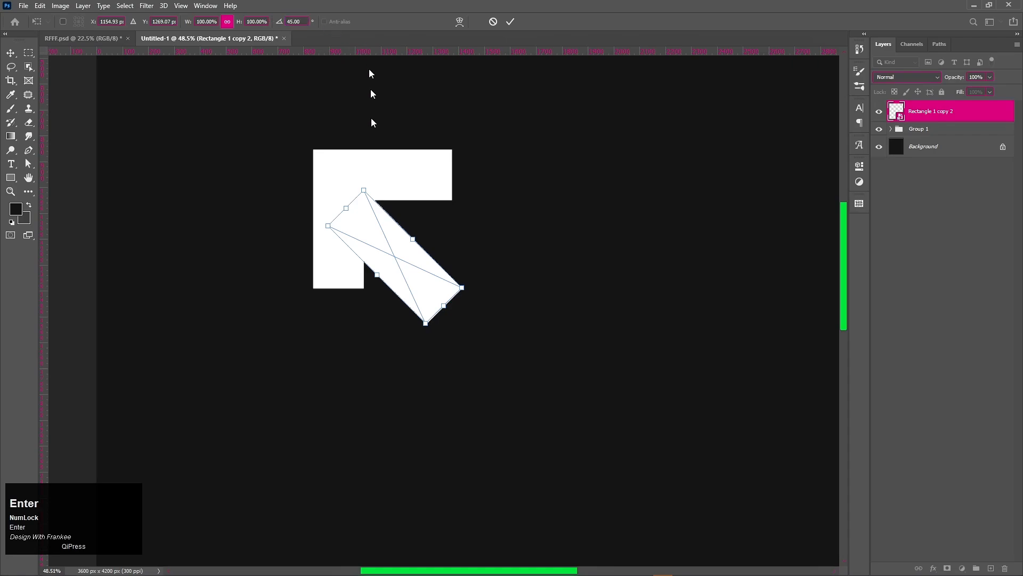
# - Centre the rotated bar in the corner's inner angle and stretch it diagonally down and right into a long arrow shaft
pyautogui.moveTo(374, 251); pyautogui.dragTo(387, 227)
pyautogui.moveTo(449, 290); pyautogui.dragTo(700, 459)
pyautogui.press('Return')
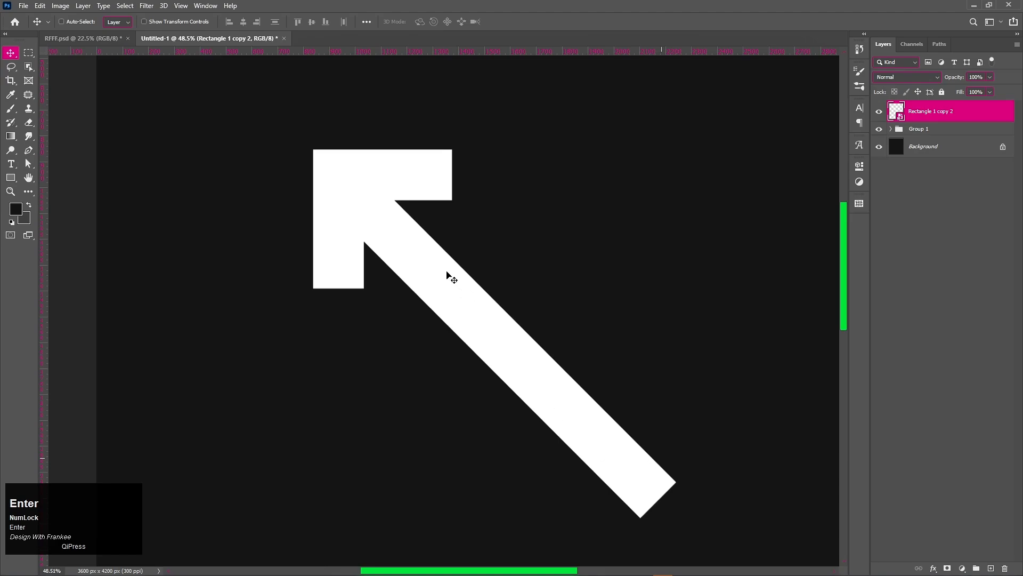
pyautogui.scroll(-5, 447, 272)
pyautogui.moveTo(555, 293); pyautogui.dragTo(502, 288)
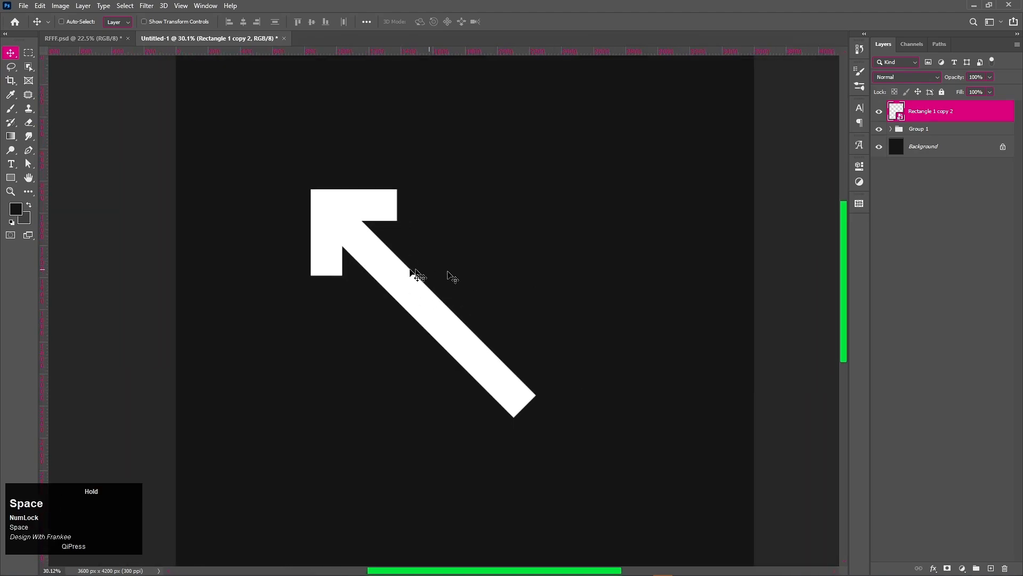
pyautogui.moveTo(401, 289); pyautogui.dragTo(406, 288)
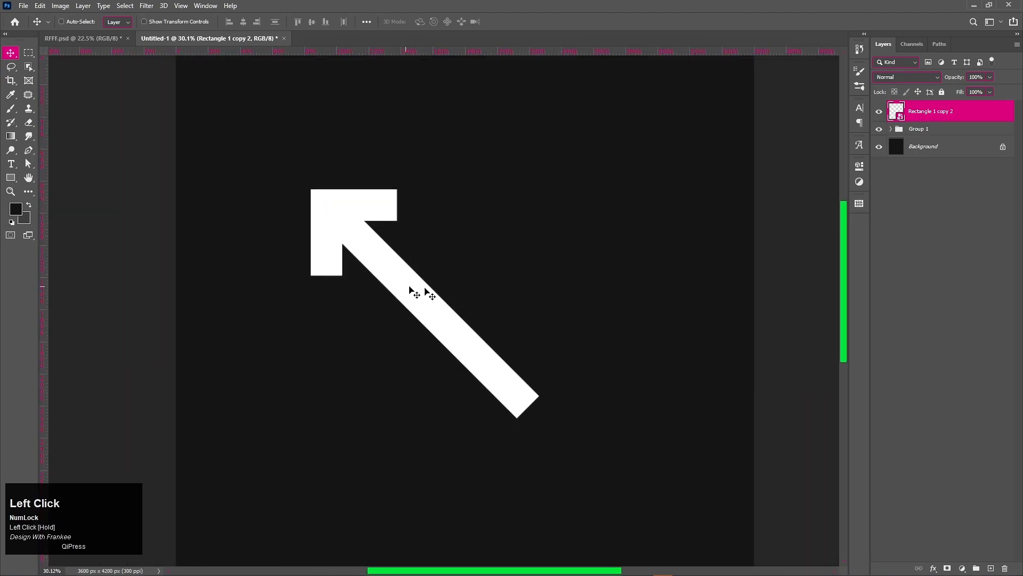
# - Duplicate Group 1 straight across to the right of the arrowhead and flip the copy horizontally
pyautogui.click(954, 129)
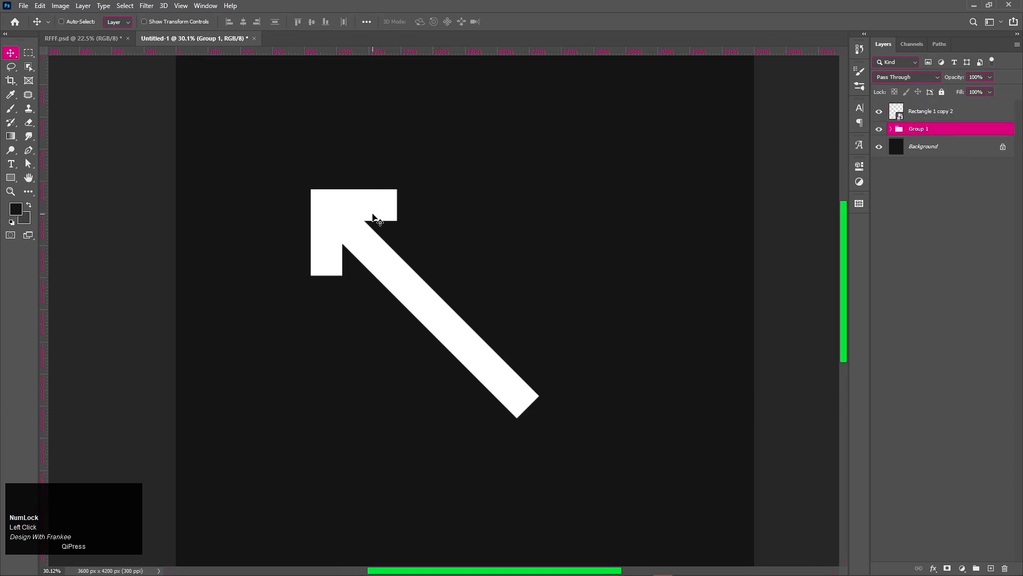
pyautogui.moveTo(373, 218); pyautogui.dragTo(582, 215)
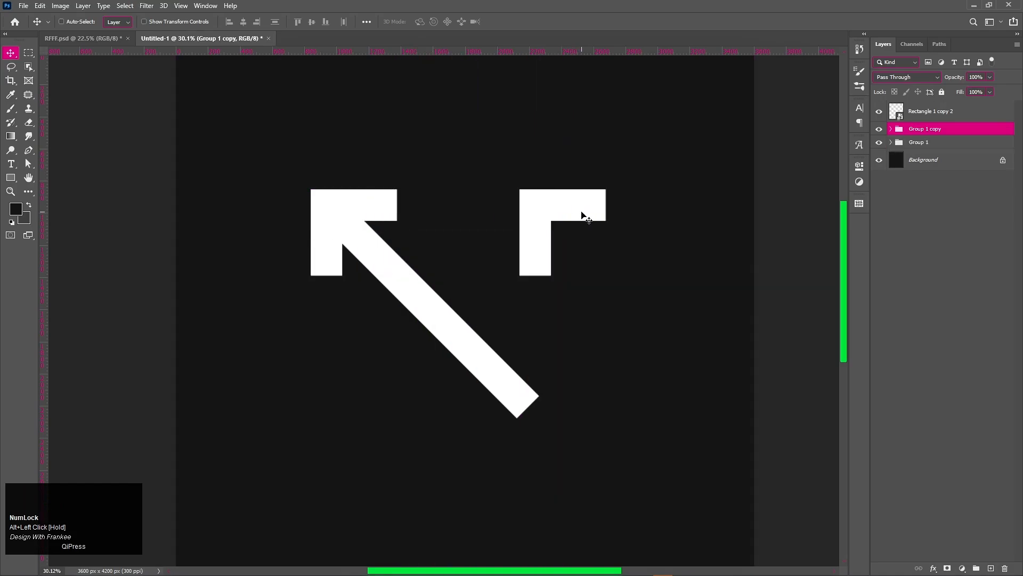
pyautogui.hotkey('ctrl', 't')
pyautogui.rightClick(583, 215)
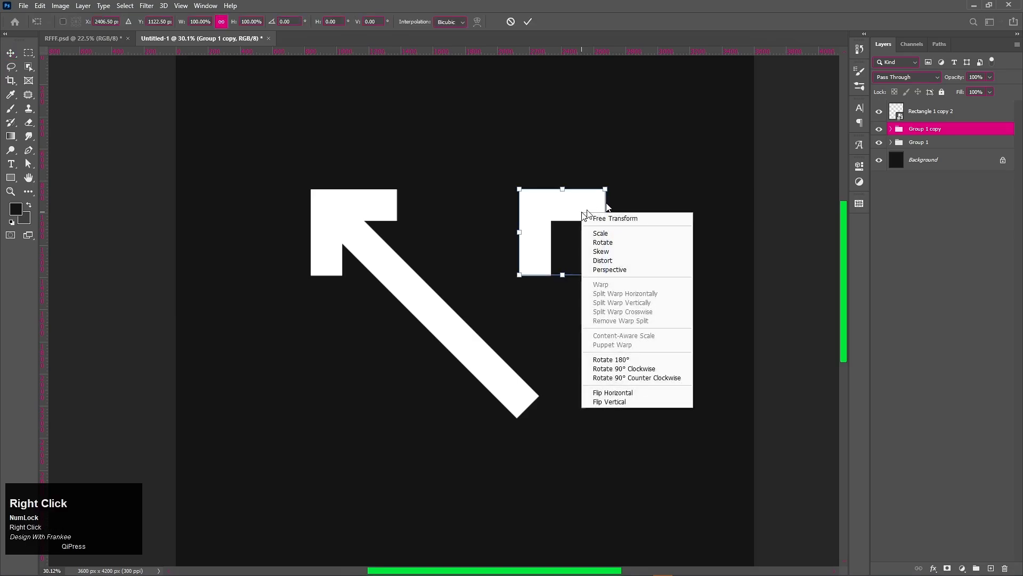
pyautogui.click(633, 393)
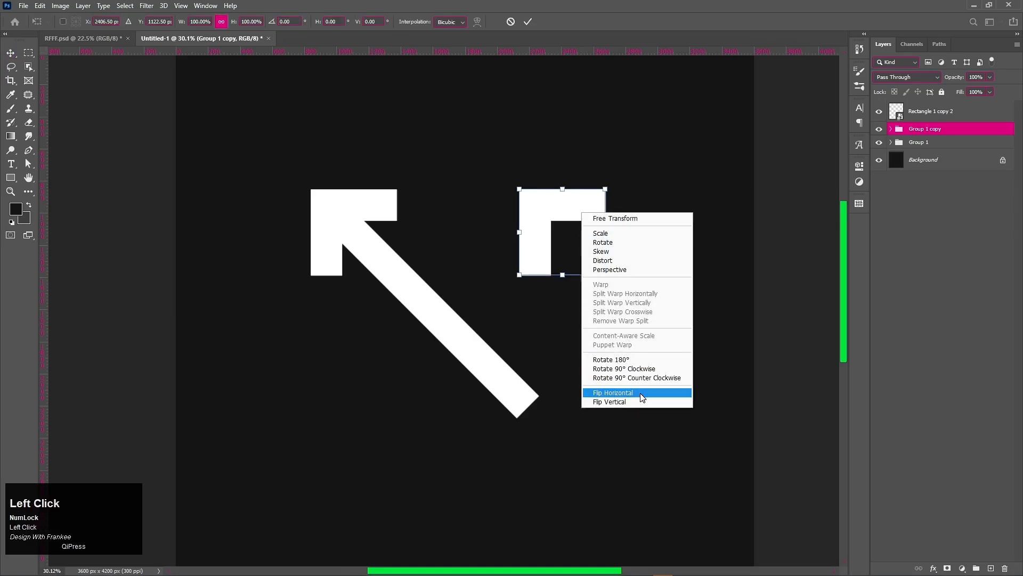
pyautogui.doubleClick(570, 230)
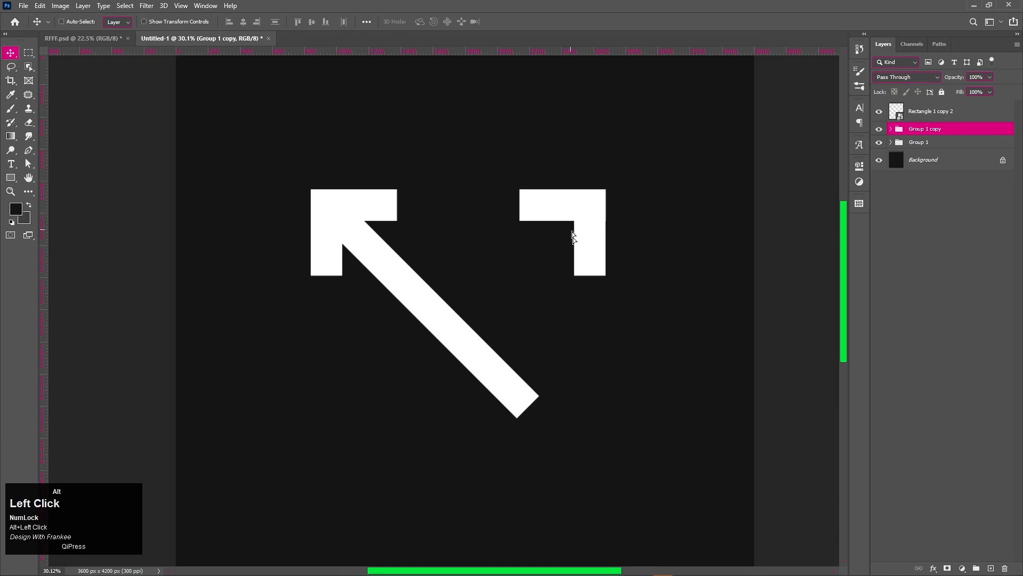
# - Duplicate the upper-right corner bracket straight down, flip the copy vertically and lower it below the arrow shaft's end
pyautogui.moveTo(574, 237); pyautogui.dragTo(585, 398)
pyautogui.hotkey('ctrl', 'shift', 't')
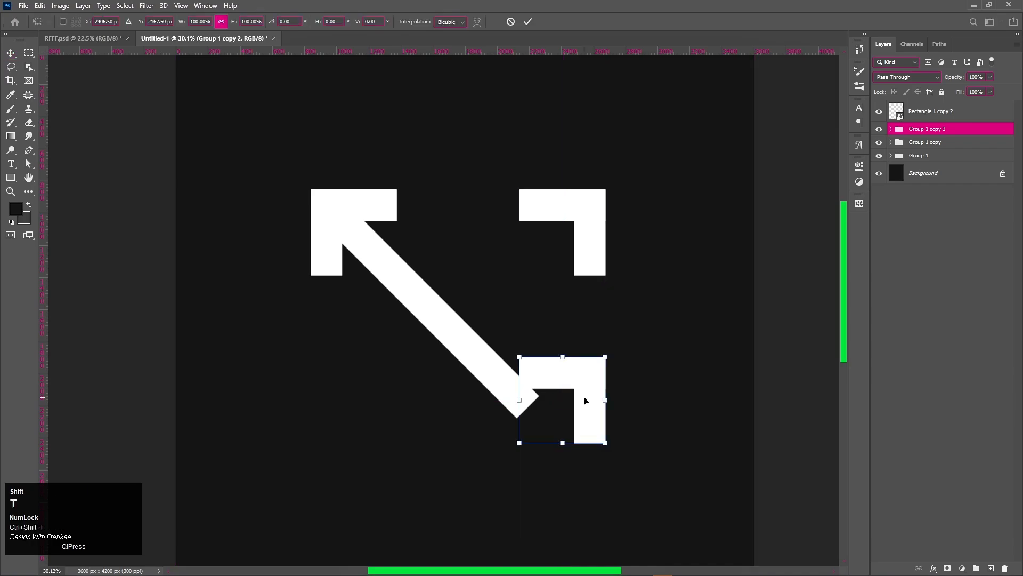
pyautogui.keyDown('shift'); pyautogui.rightClick(585, 398); pyautogui.keyUp('shift')
pyautogui.click(600, 382)
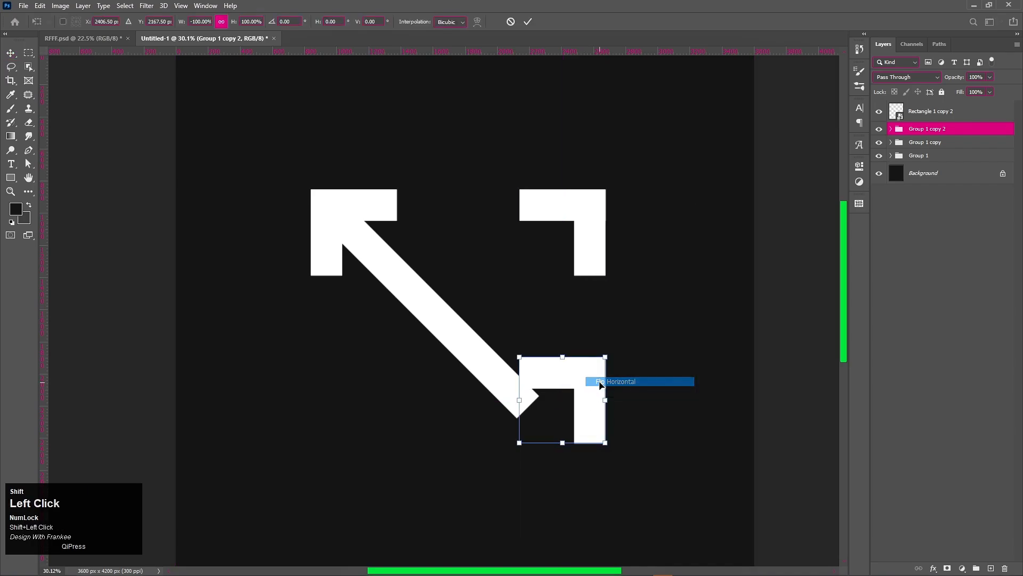
pyautogui.keyDown('shift'); pyautogui.rightClick(568, 410); pyautogui.keyUp('shift')
pyautogui.click(578, 404)
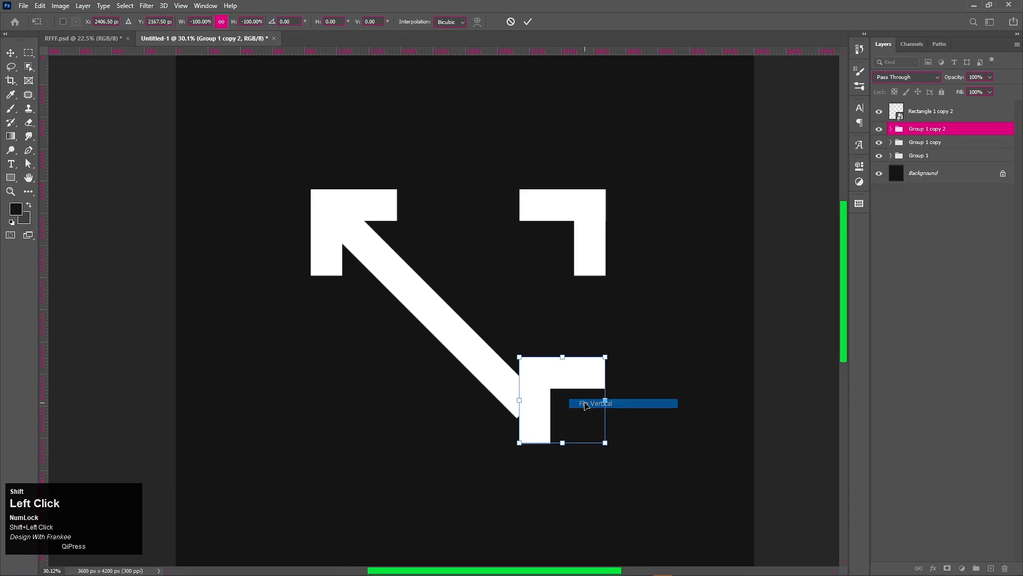
pyautogui.keyDown('shift'); pyautogui.rightClick(577, 416); pyautogui.keyUp('shift')
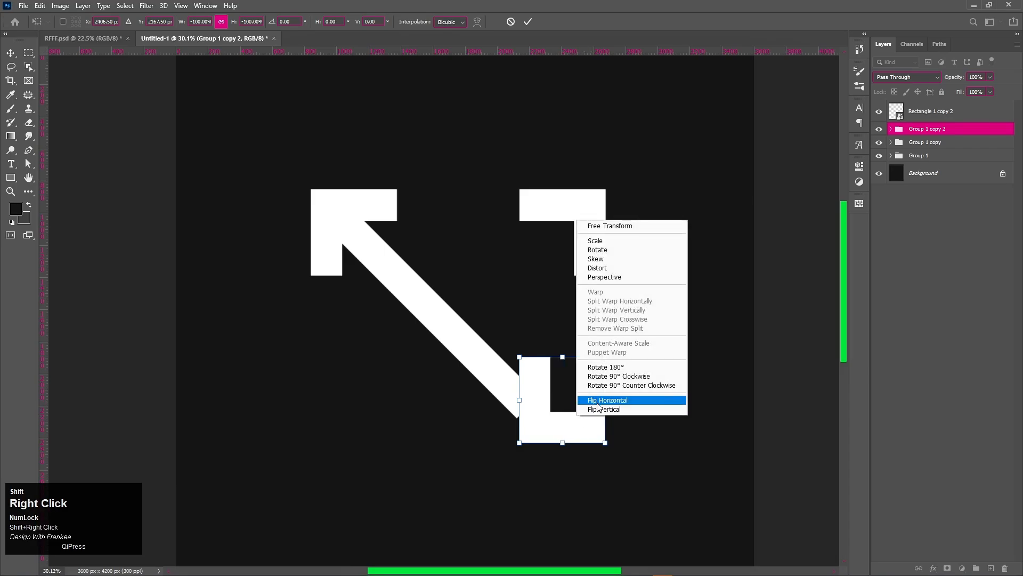
pyautogui.click(589, 400)
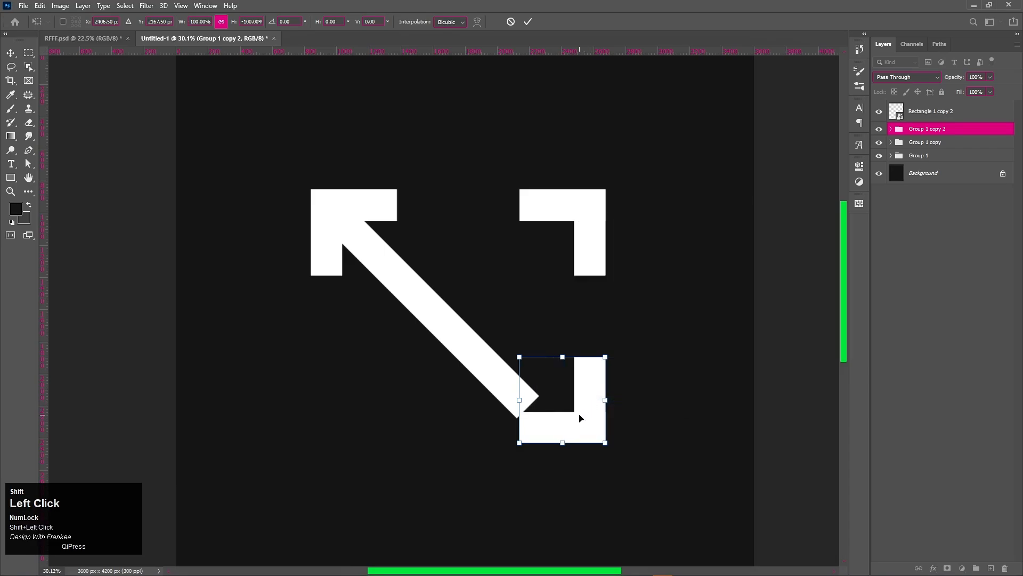
pyautogui.moveTo(579, 415); pyautogui.dragTo(585, 441)
pyautogui.doubleClick(585, 440)
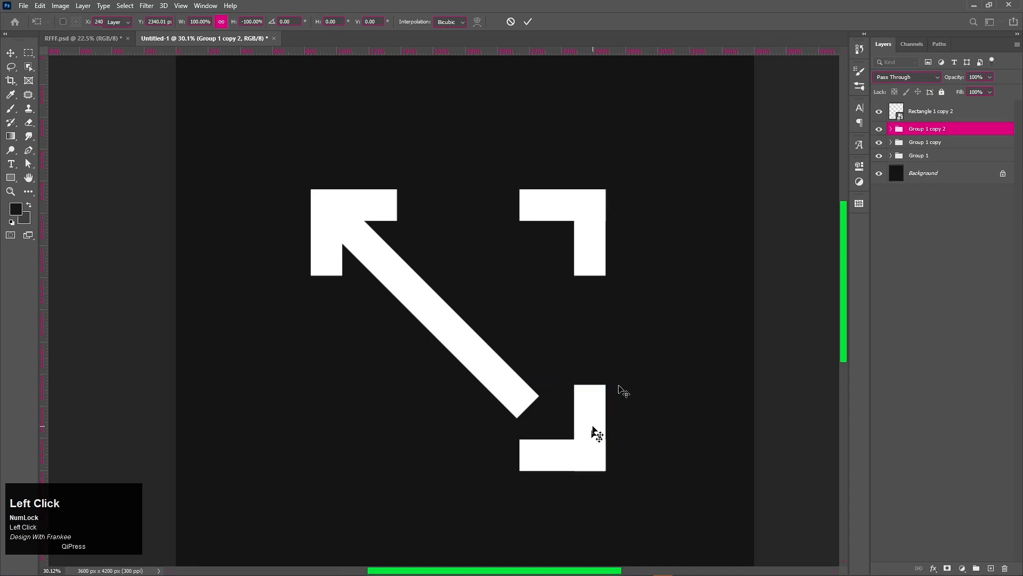
# - Stretch the Rectangle 1 copy 2 shaft diagonally down and right until it runs into the lower-right bracket
pyautogui.click(922, 117)
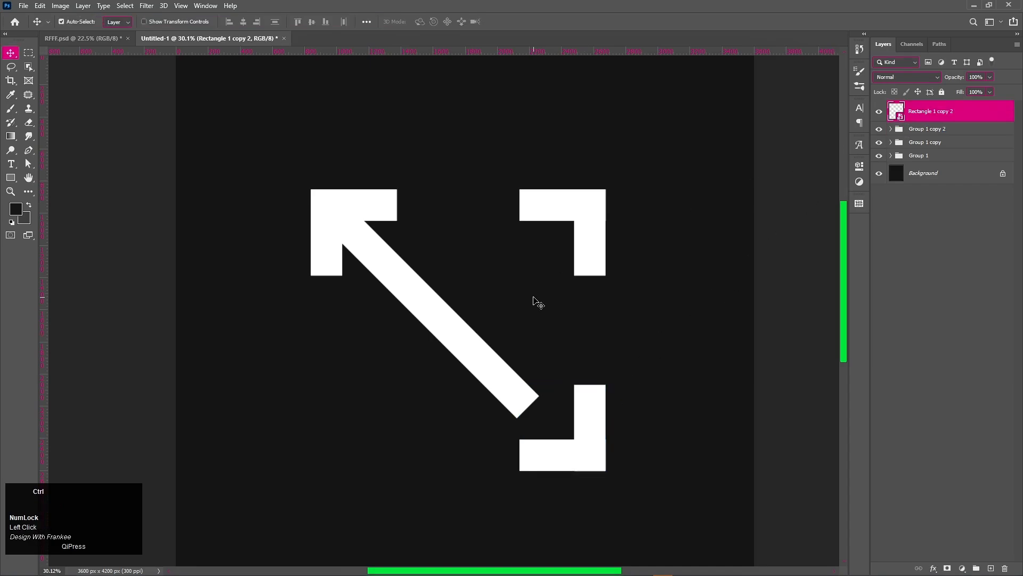
pyautogui.hotkey('ctrl', 't')
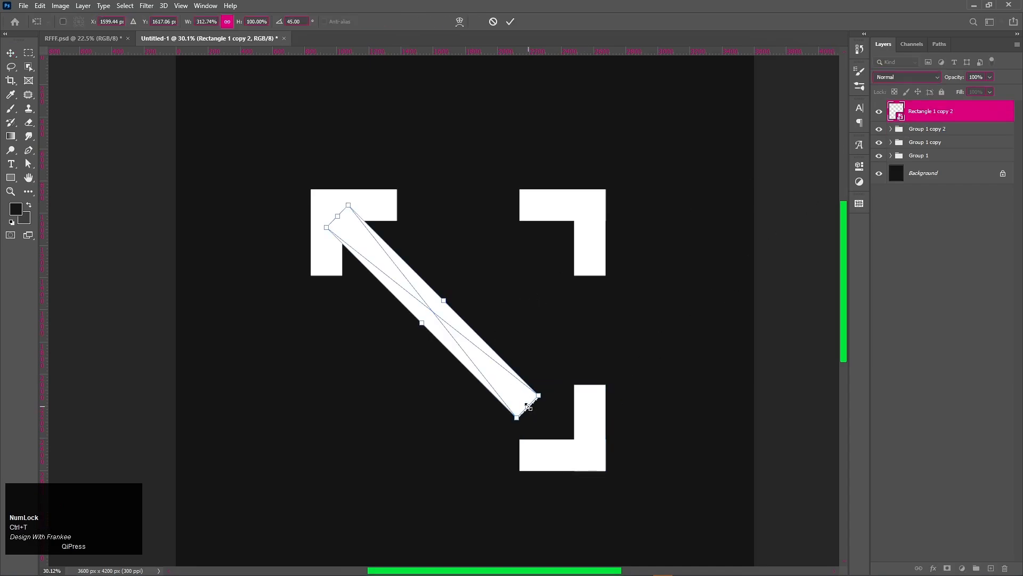
pyautogui.moveTo(528, 406); pyautogui.dragTo(590, 431)
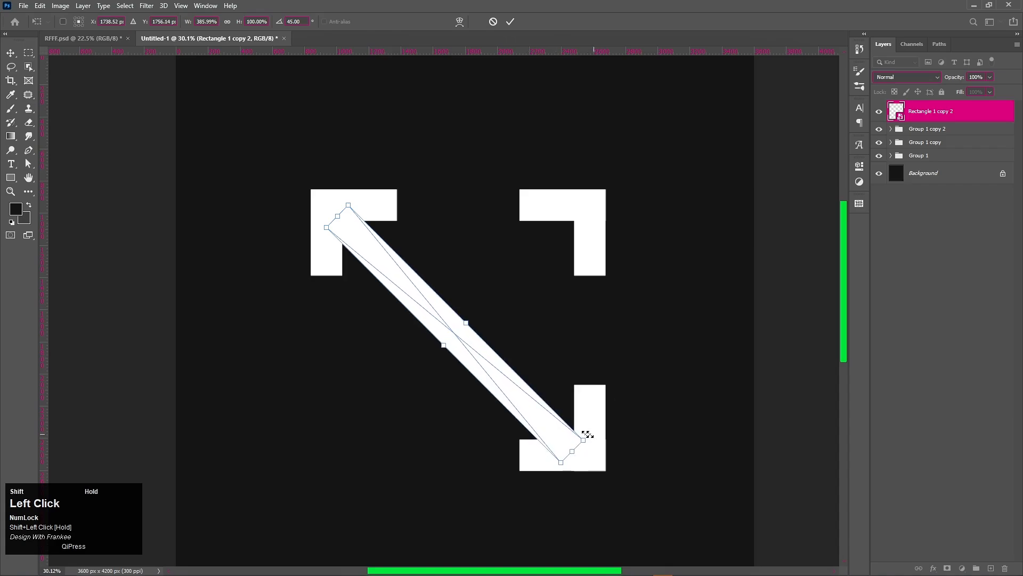
pyautogui.doubleClick(549, 434)
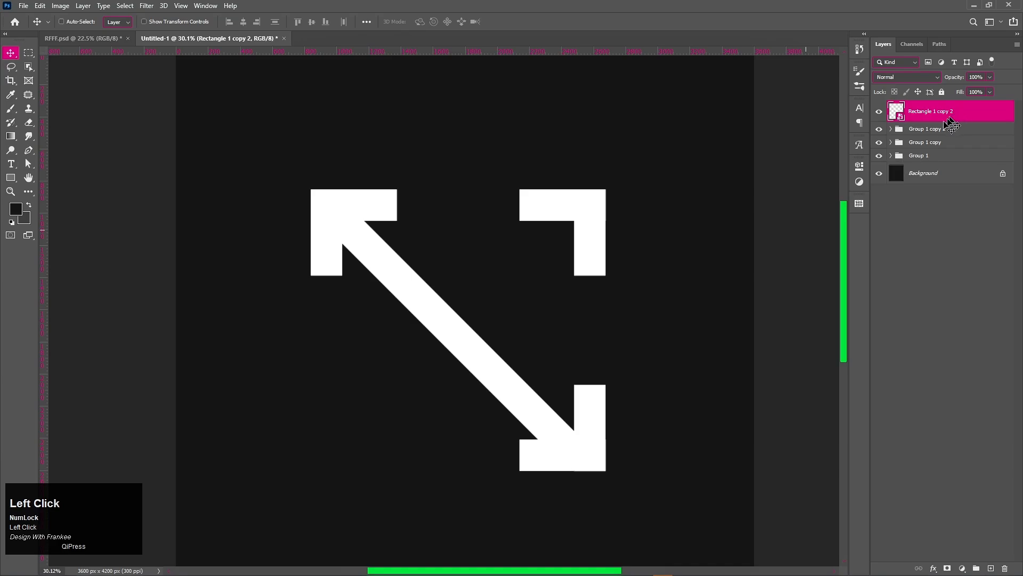
# - Move the lower-right bracket, Group 1 copy 2, slightly further down around the shaft's end
pyautogui.click(879, 132)
pyautogui.click(878, 132)
pyautogui.click(933, 133)
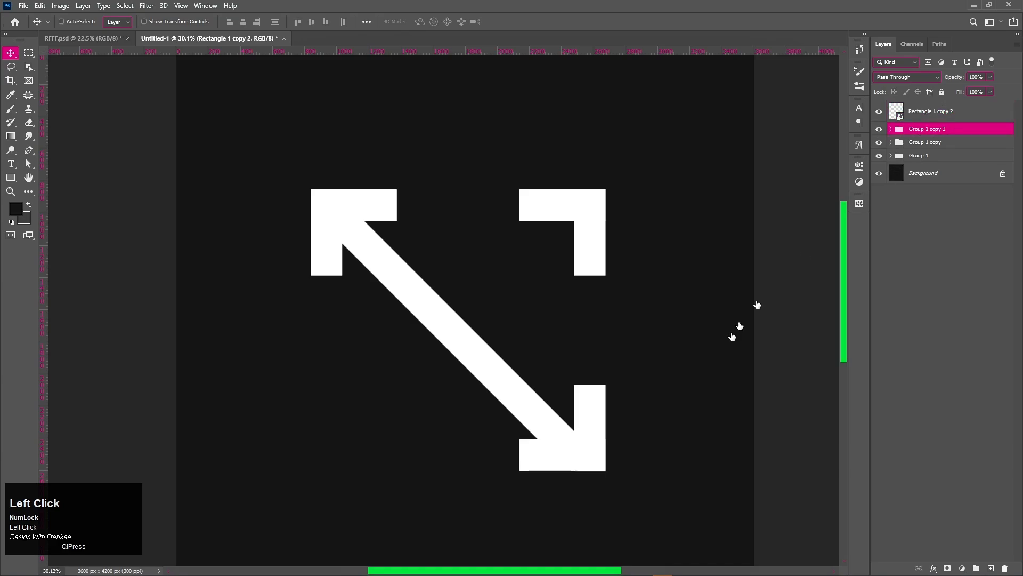
pyautogui.moveTo(591, 454); pyautogui.dragTo(593, 466)
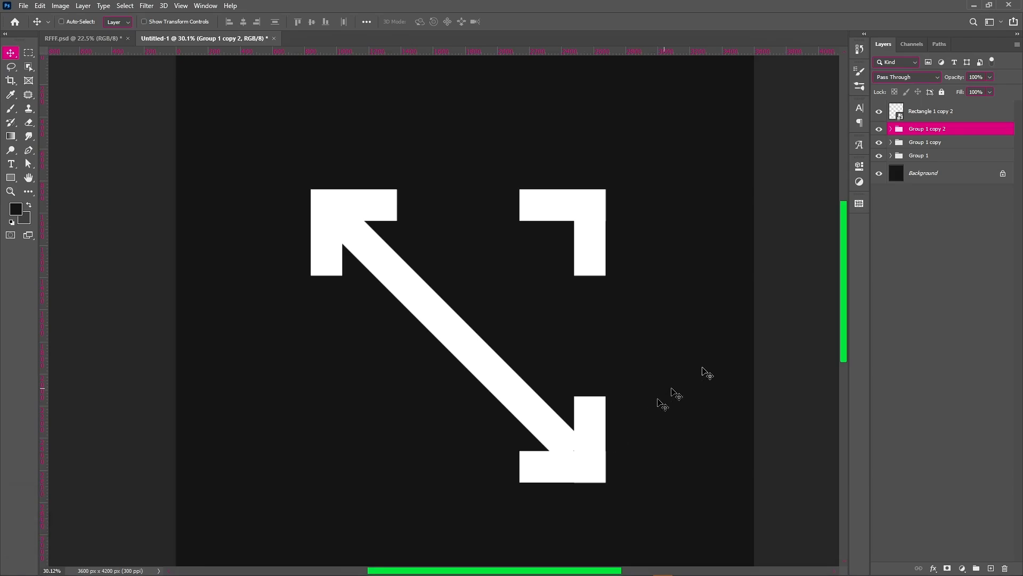
# - Duplicate the Rectangle 1 copy 2 shaft in place and flip the copy horizontally to cross the original
pyautogui.click(903, 118)
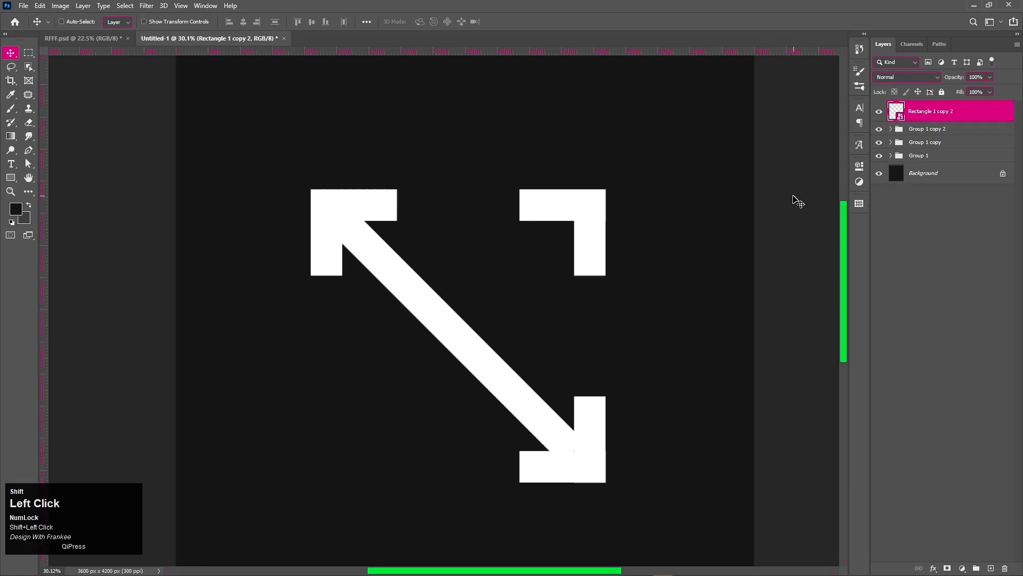
pyautogui.hotkey('ctrl', 'shift', 'j')
pyautogui.hotkey('ctrl', 'shift', 't')
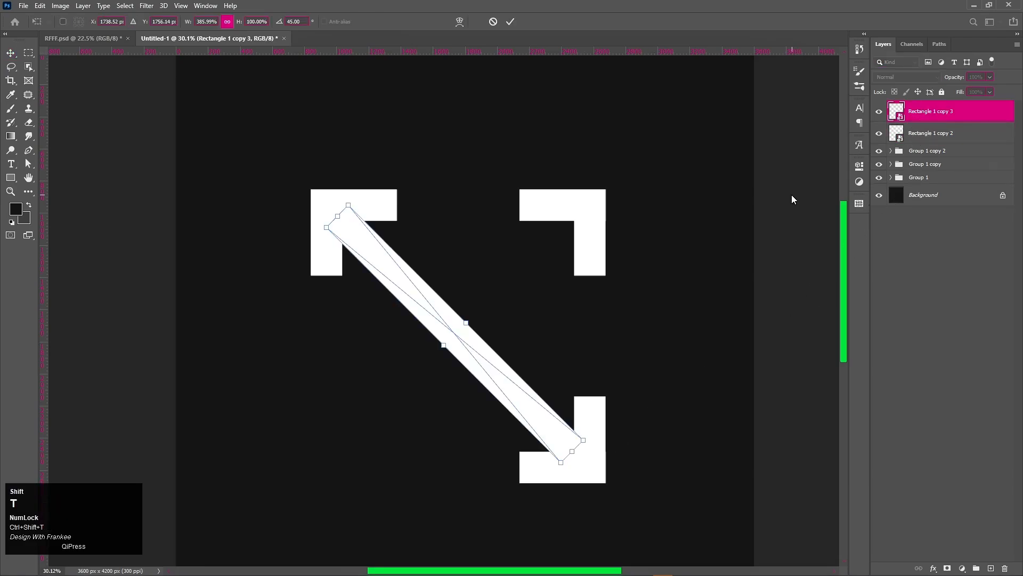
pyautogui.rightClick(467, 354)
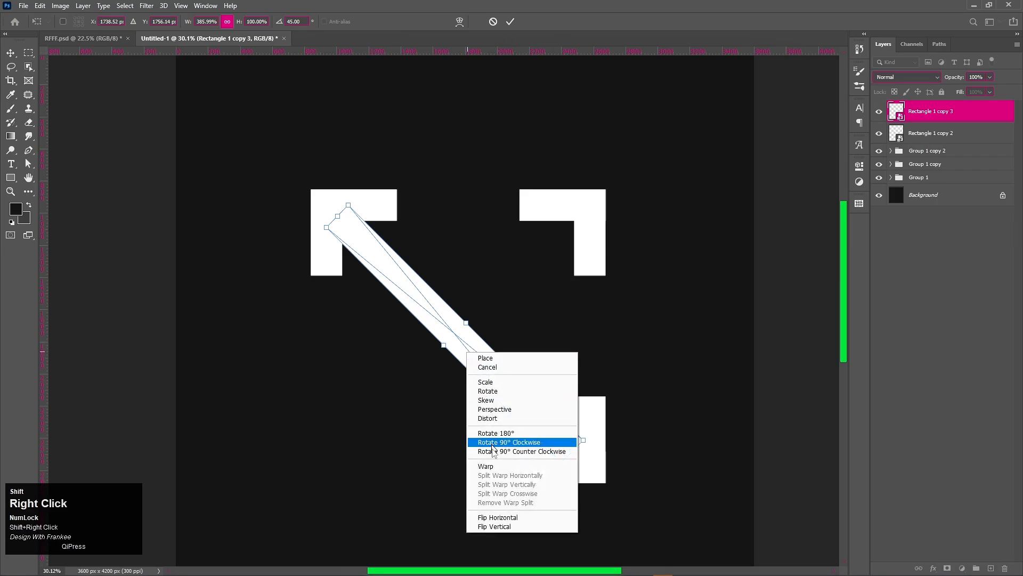
pyautogui.click(503, 516)
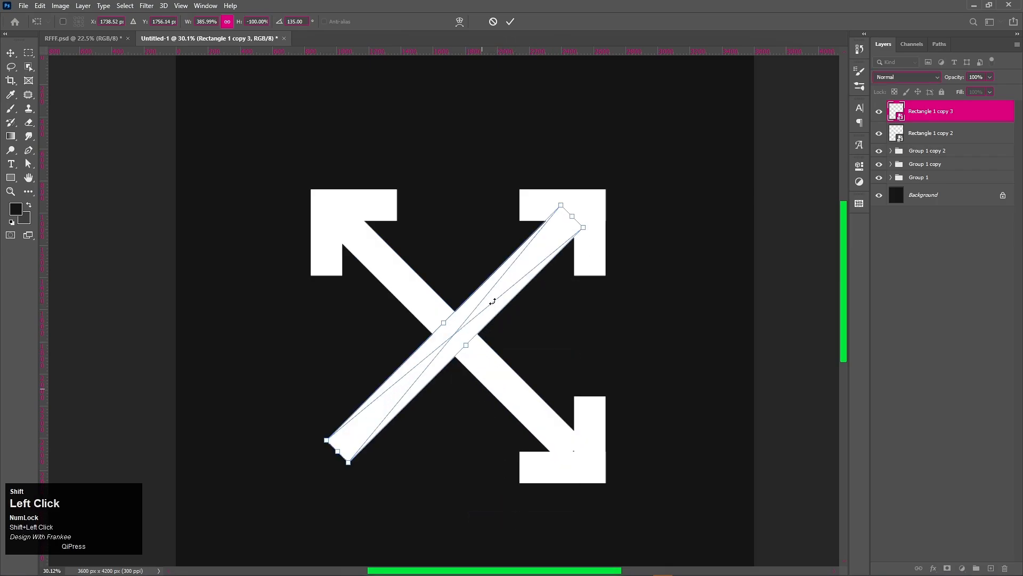
# - Align the mirrored shaft with the upper-right bracket and shorten its lower end to finish inside the main diagonal
pyautogui.moveTo(563, 237); pyautogui.dragTo(565, 241)
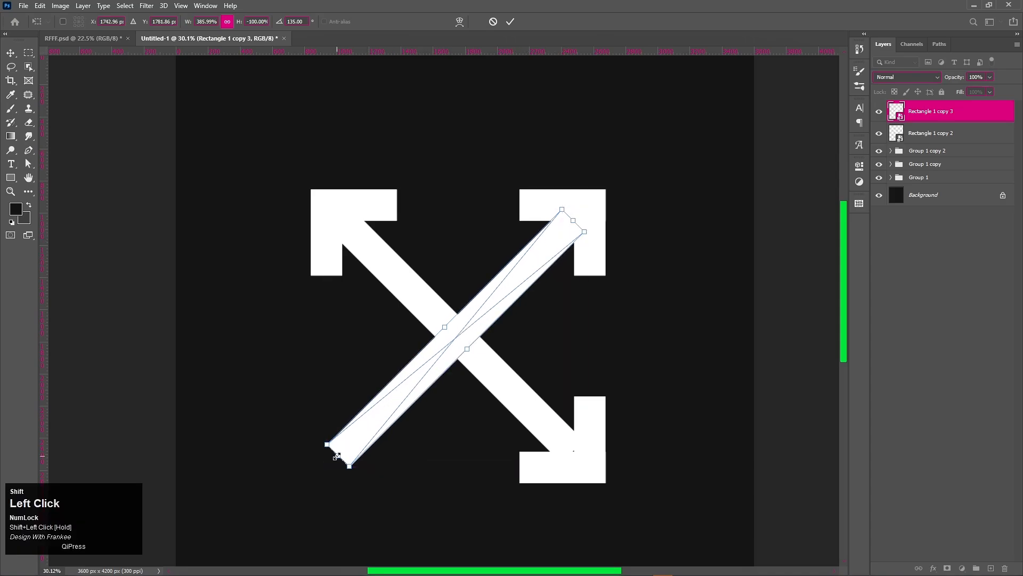
pyautogui.moveTo(337, 456); pyautogui.dragTo(456, 352)
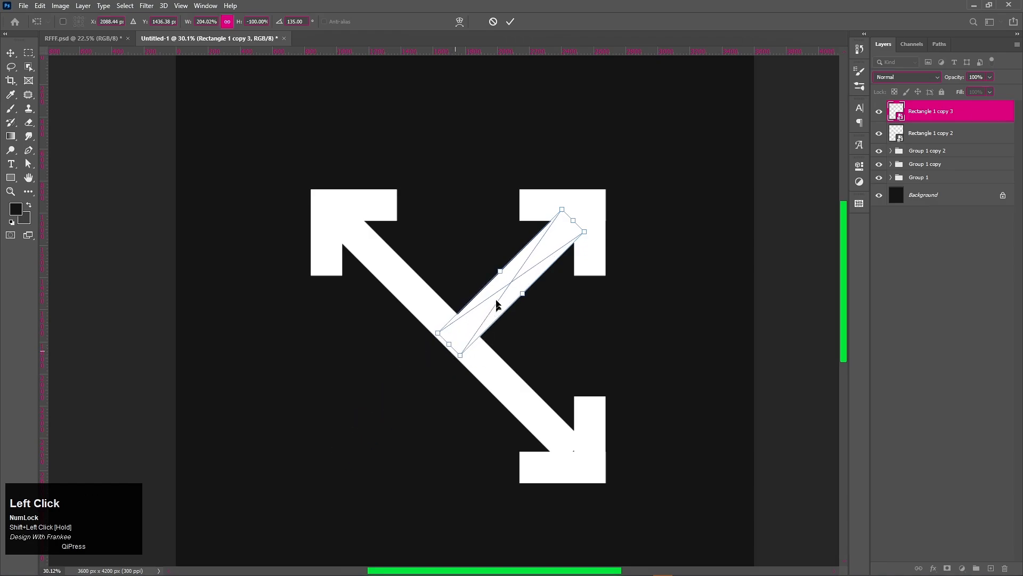
pyautogui.doubleClick(498, 302)
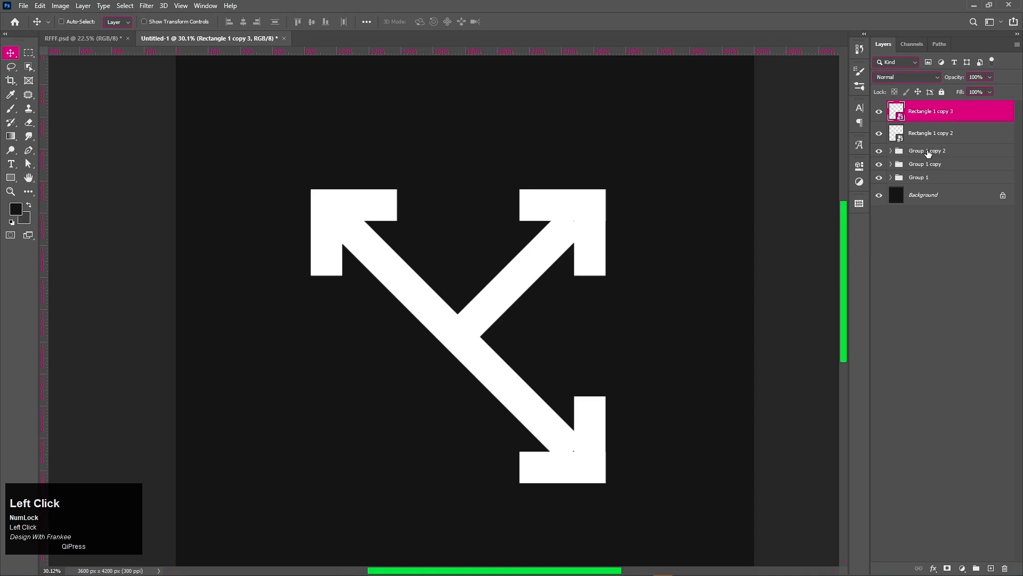
# - Group all the rectangle layers and bracket groups above the background and convert the group to a smart object
pyautogui.keyDown('shift'); pyautogui.click(946, 178); pyautogui.keyUp('shift')
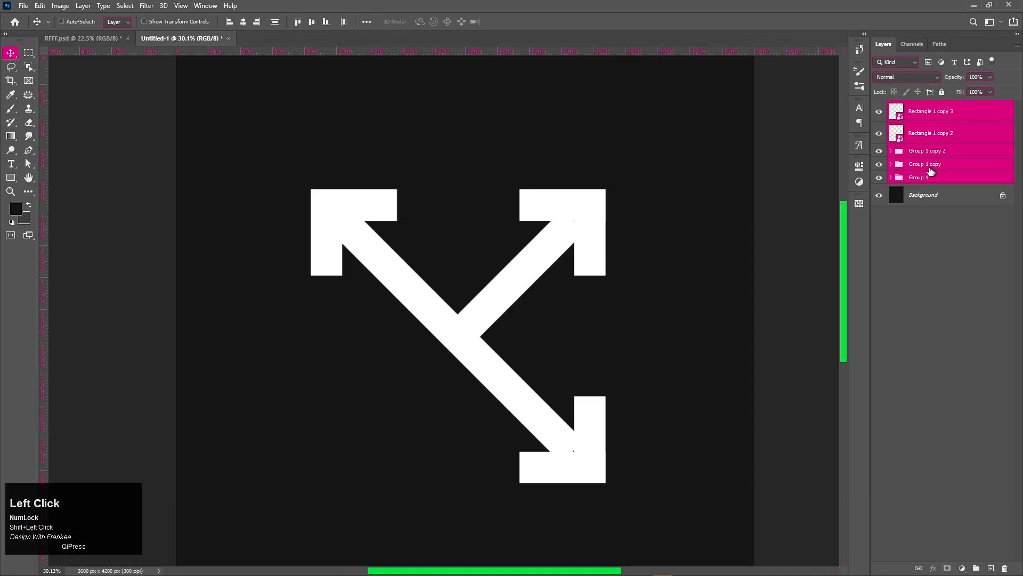
pyautogui.hotkey('ctrl', 'g')
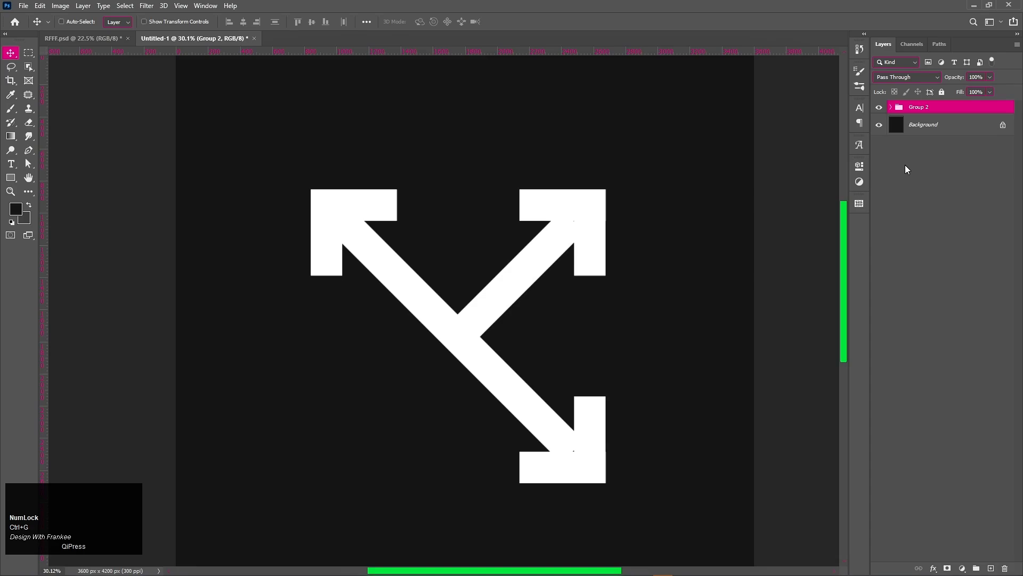
pyautogui.rightClick(952, 108)
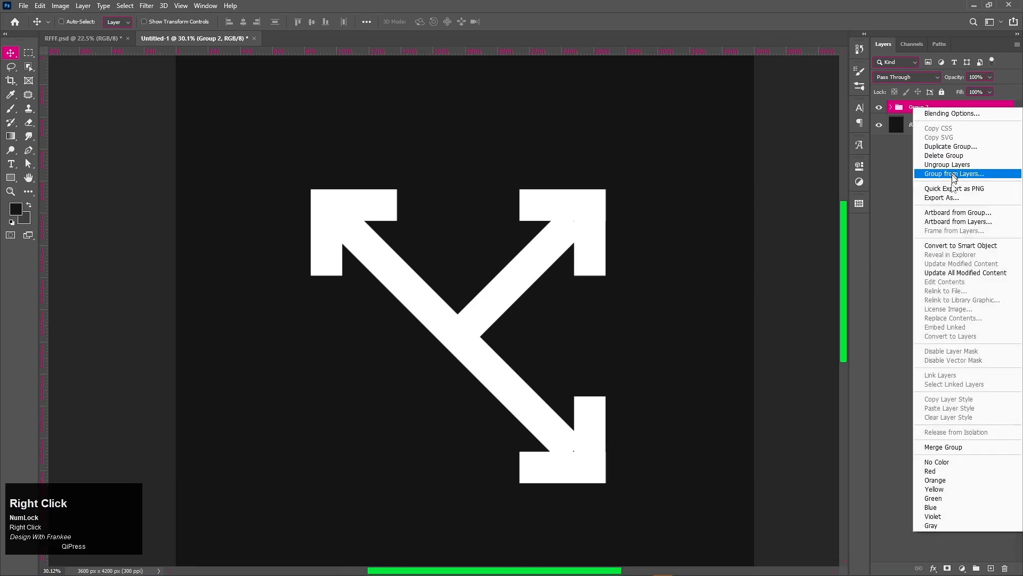
pyautogui.click(962, 246)
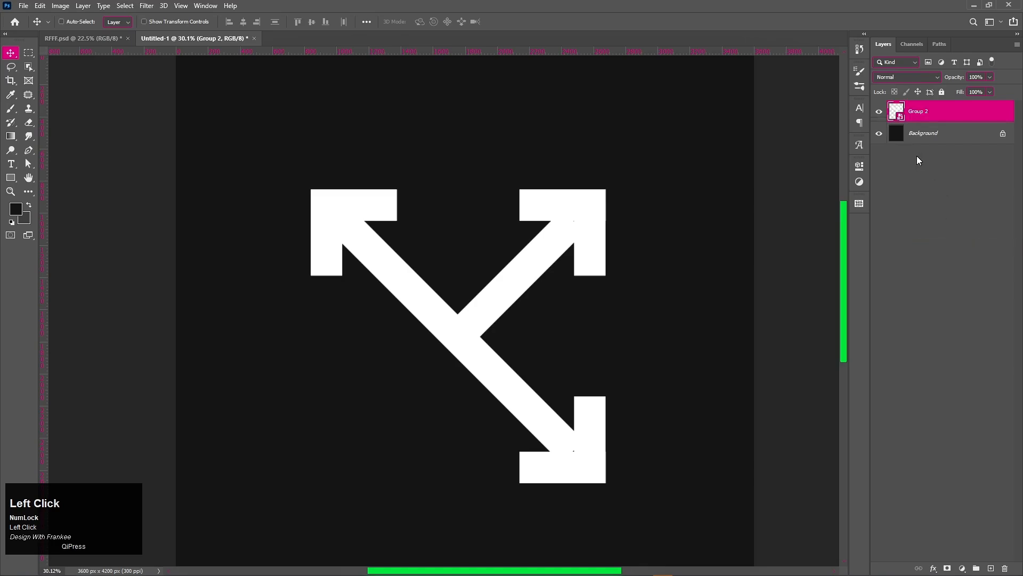
pyautogui.click(879, 112)
pyautogui.click(879, 113)
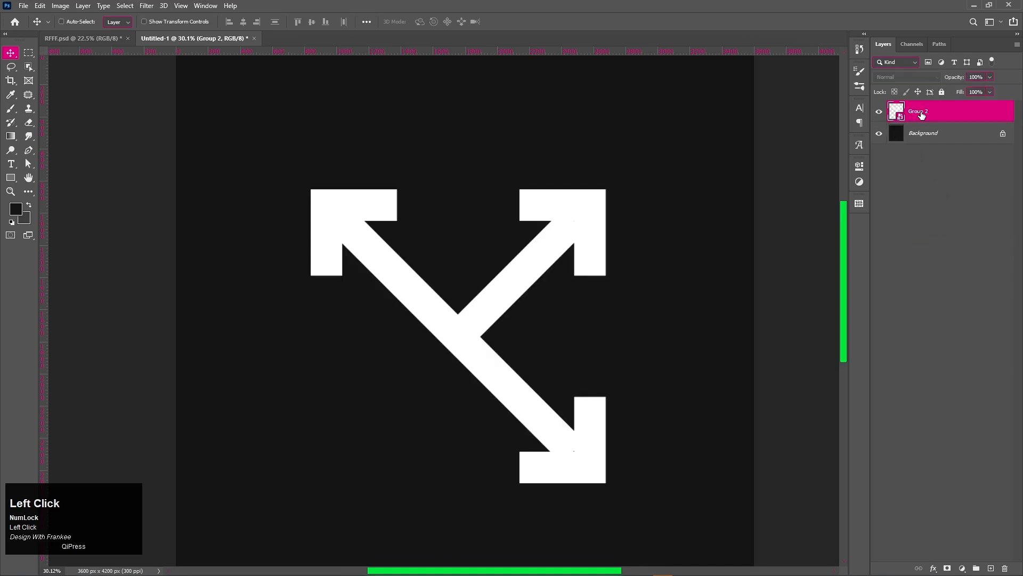
# - Rename the Group 2 smart object layer as Cross
pyautogui.doubleClick(920, 111)
pyautogui.write('Cross')
pyautogui.press('Return')
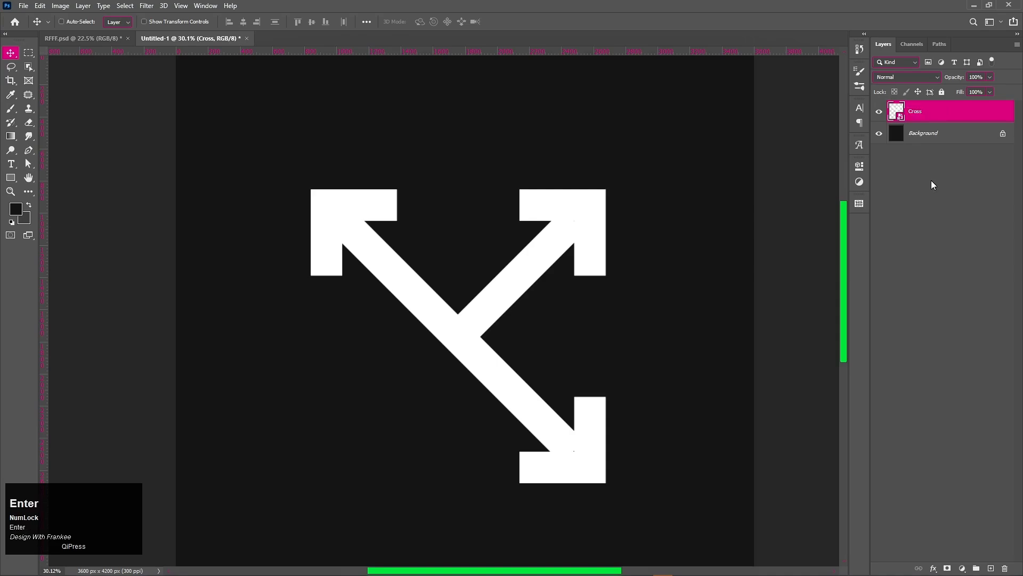
# - Set the Cross layer's fill opacity to 0% in its blending options
pyautogui.rightClick(927, 118)
pyautogui.click(928, 126)
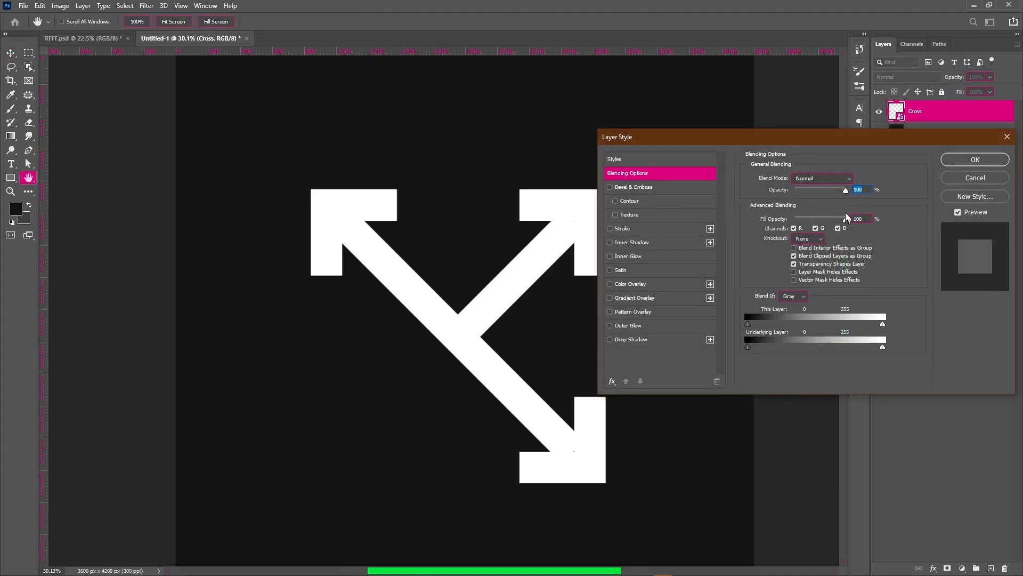
pyautogui.moveTo(846, 219); pyautogui.dragTo(784, 225)
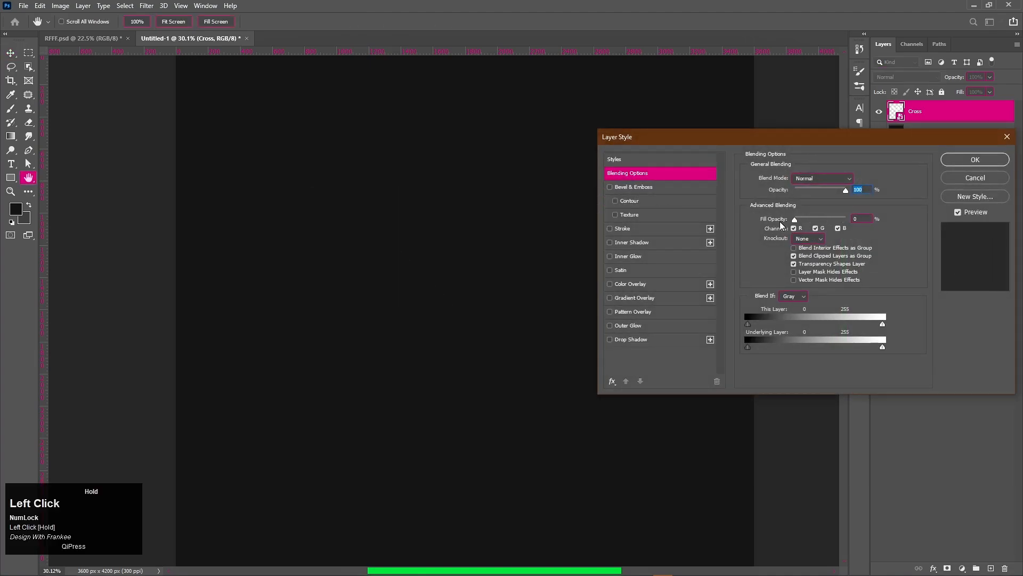
# - Add a stroke effect to the Cross layer and set its colour to white (ffffff)
pyautogui.click(644, 229)
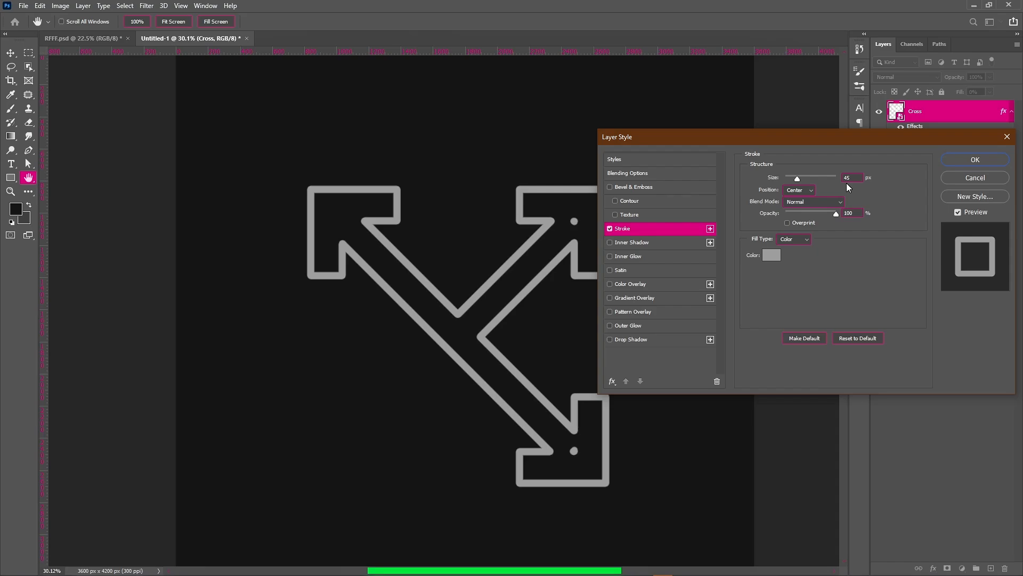
pyautogui.click(767, 255)
pyautogui.moveTo(704, 137); pyautogui.dragTo(676, 115)
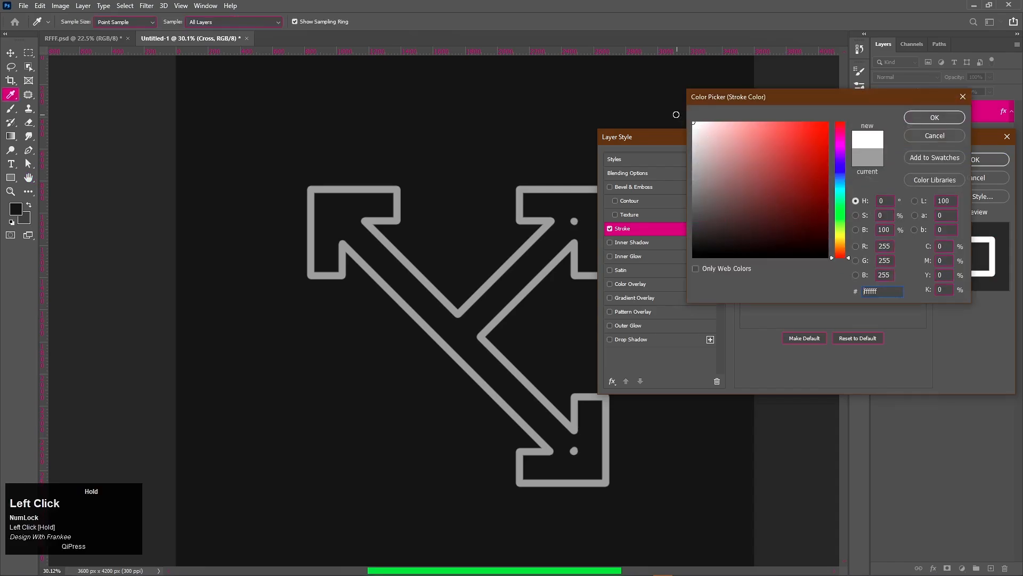
pyautogui.click(927, 124)
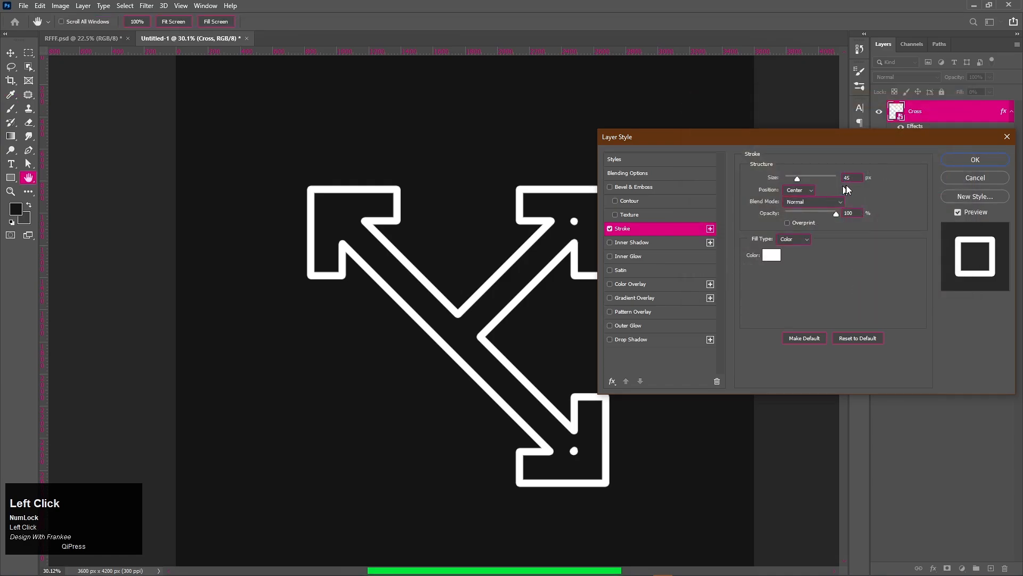
# - Set the Cross layer's stroke position to Outside and its size to 41 px, and apply the layer style
pyautogui.click(805, 191)
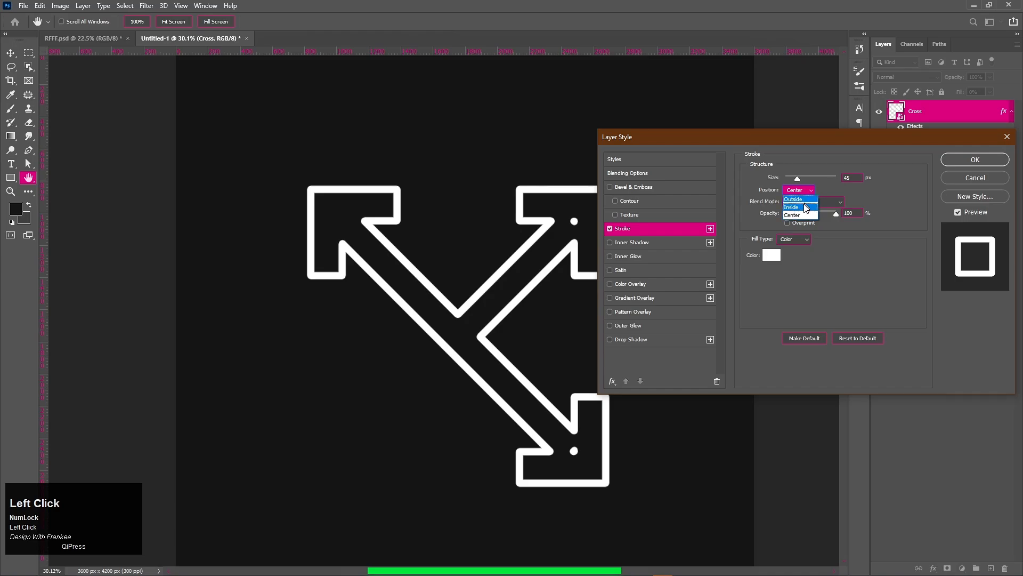
pyautogui.click(802, 199)
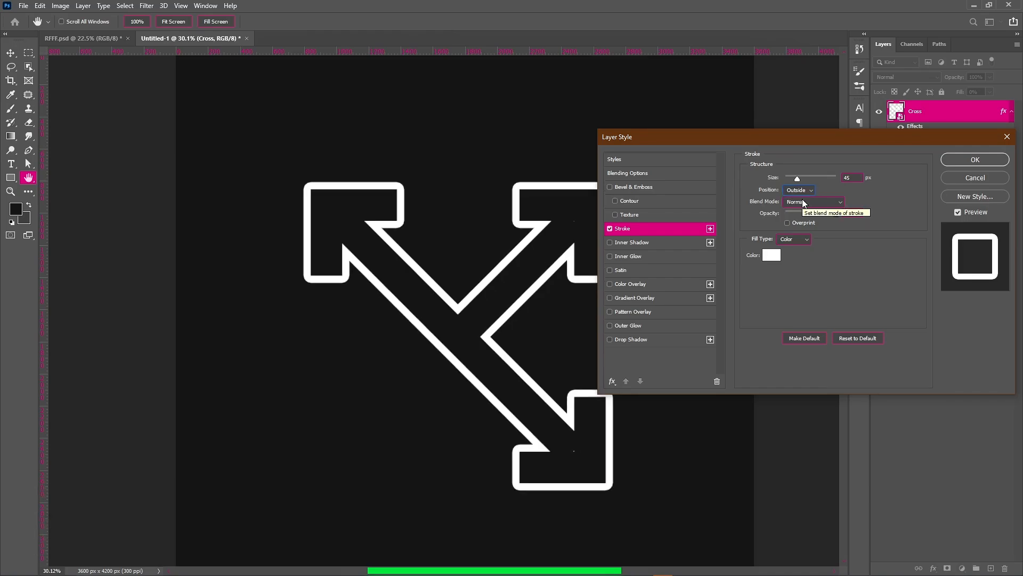
pyautogui.click(858, 178)
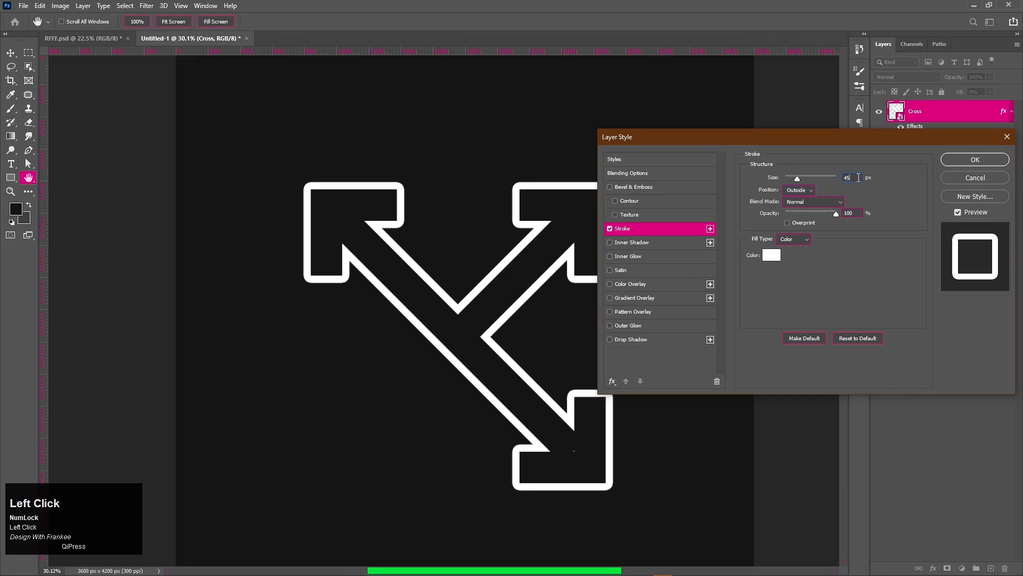
pyautogui.scroll(-2, 859, 177)
pyautogui.scroll(-4, 859, 178)
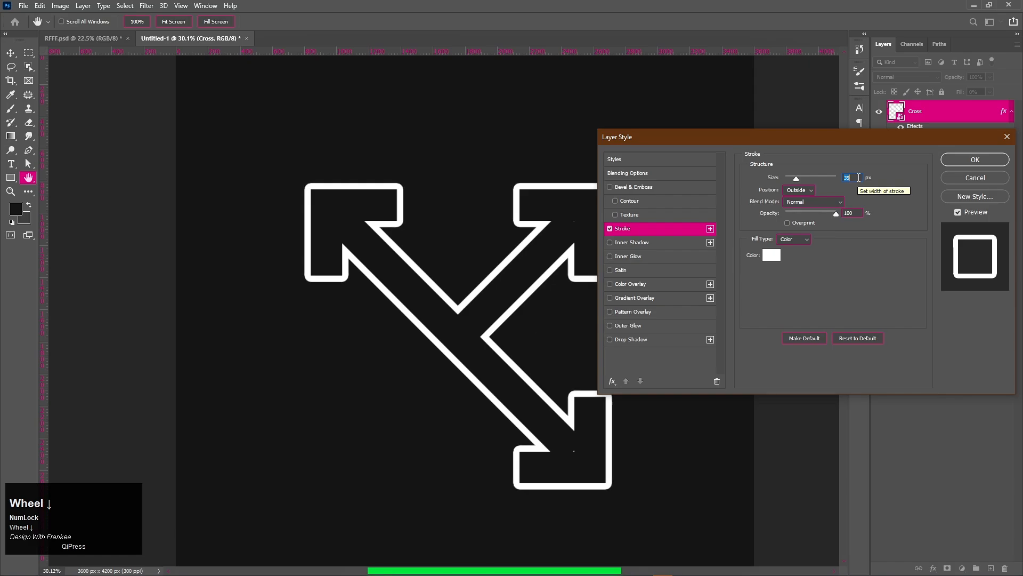
pyautogui.scroll(1, 858, 177)
pyautogui.scroll(5, 859, 177)
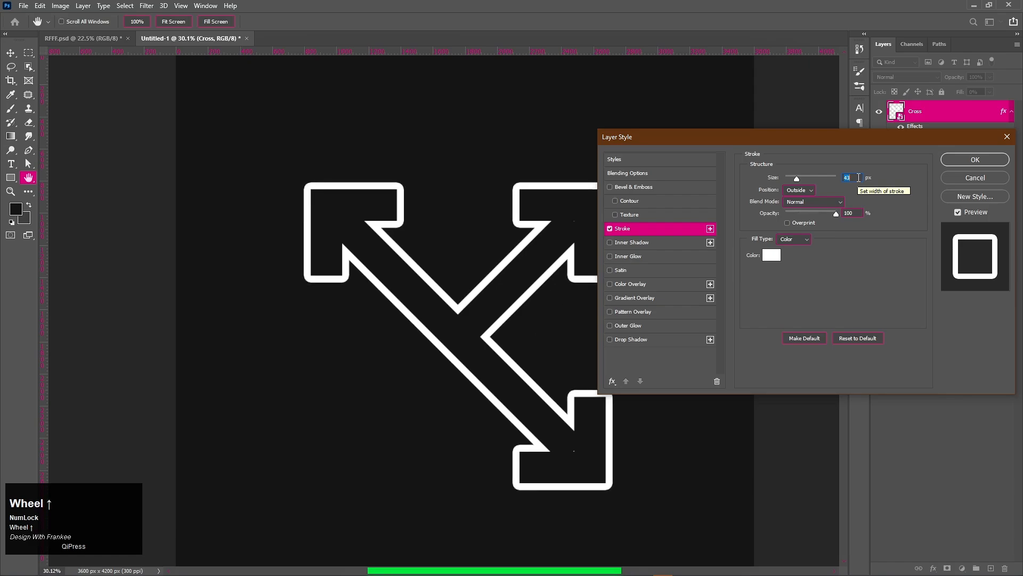
pyautogui.scroll(-1, 858, 177)
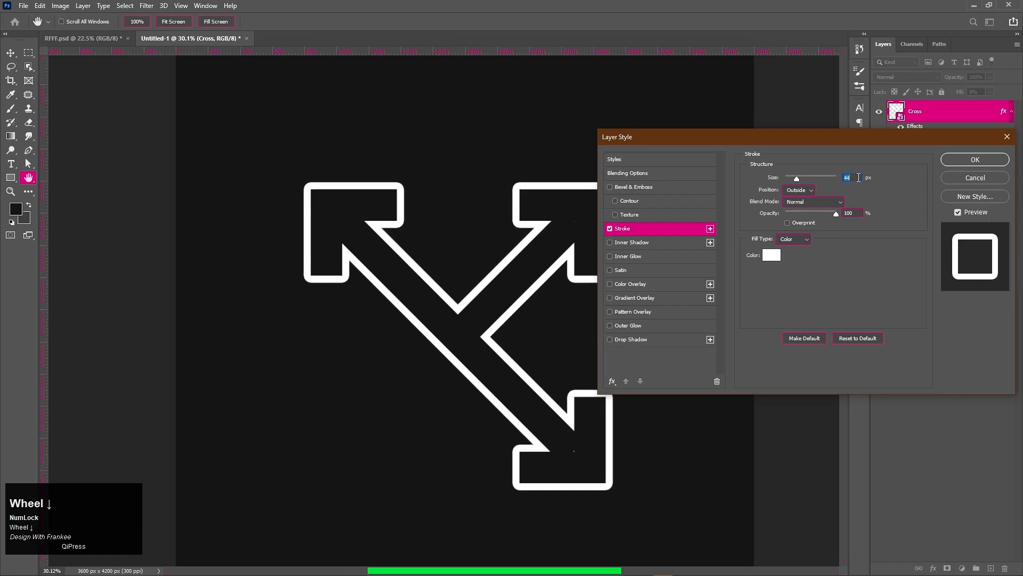
pyautogui.scroll(-3, 859, 177)
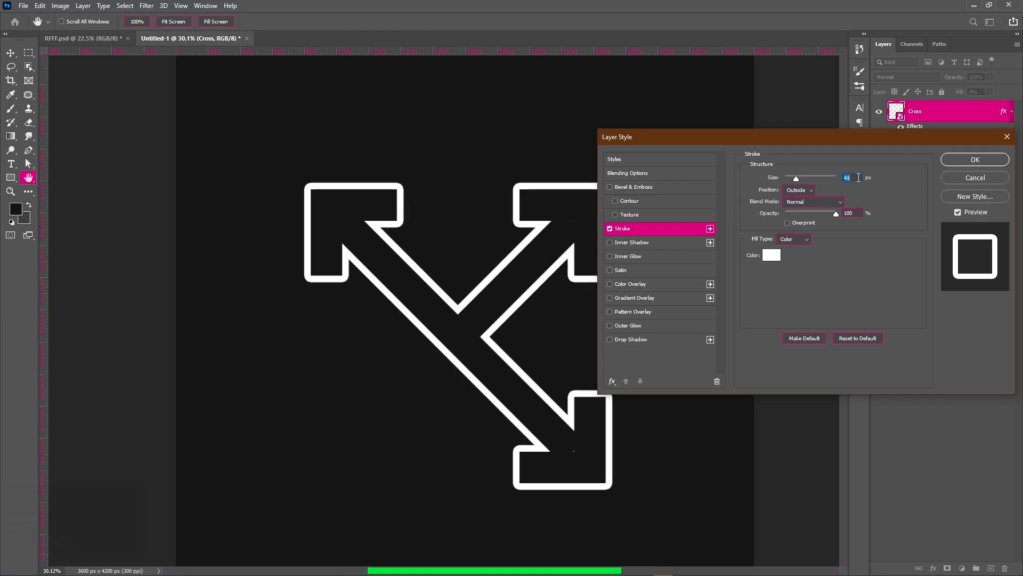
pyautogui.click(970, 163)
# - Enlarge the Cross arrow shape proportionally until it nearly spans the canvas width, and centre it on the canvas
pyautogui.scroll(-1, 635, 258)
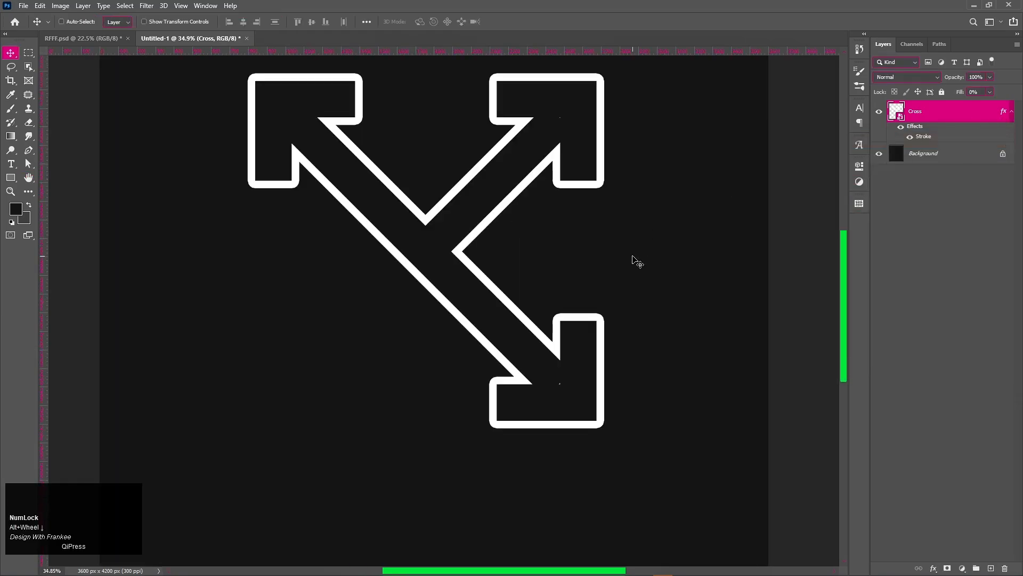
pyautogui.press('space')
pyautogui.moveTo(468, 231); pyautogui.dragTo(484, 289)
pyautogui.scroll(-2, 508, 293)
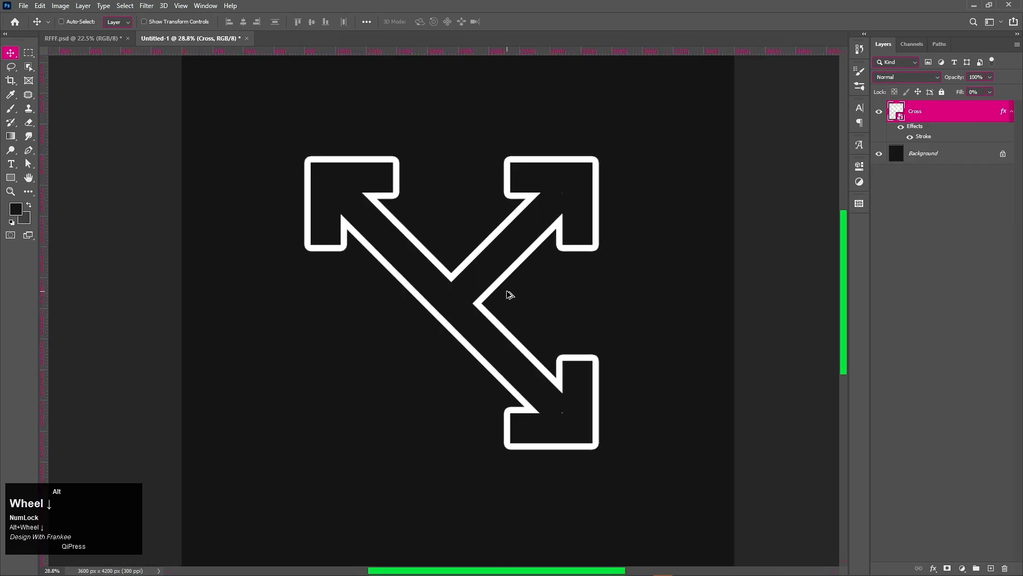
pyautogui.click(1011, 111)
pyautogui.hotkey('ctrl', '0')
pyautogui.hotkey('ctrl', 't')
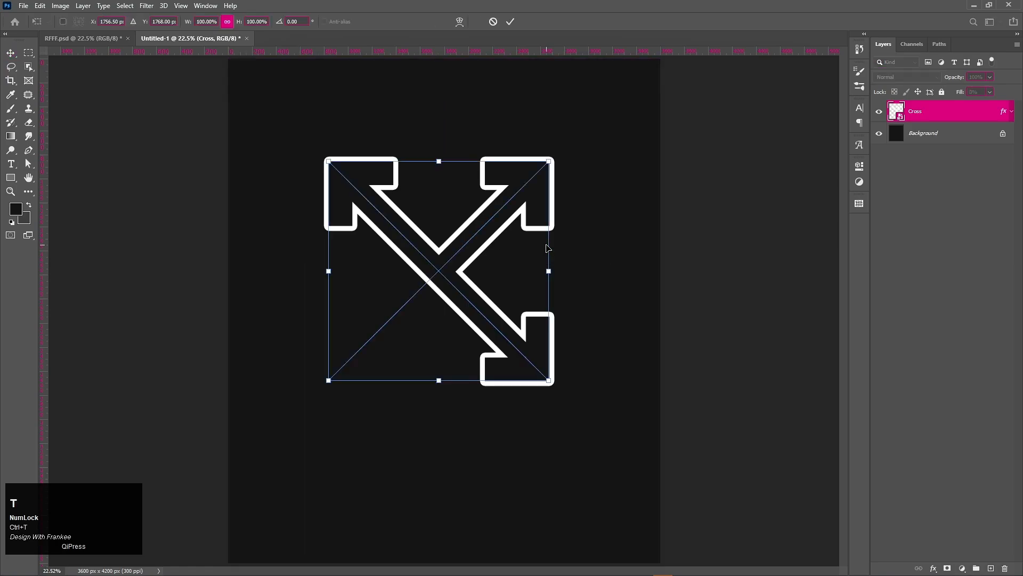
pyautogui.click(551, 274)
pyautogui.moveTo(550, 273); pyautogui.dragTo(608, 282)
pyautogui.moveTo(462, 251); pyautogui.dragTo(467, 291)
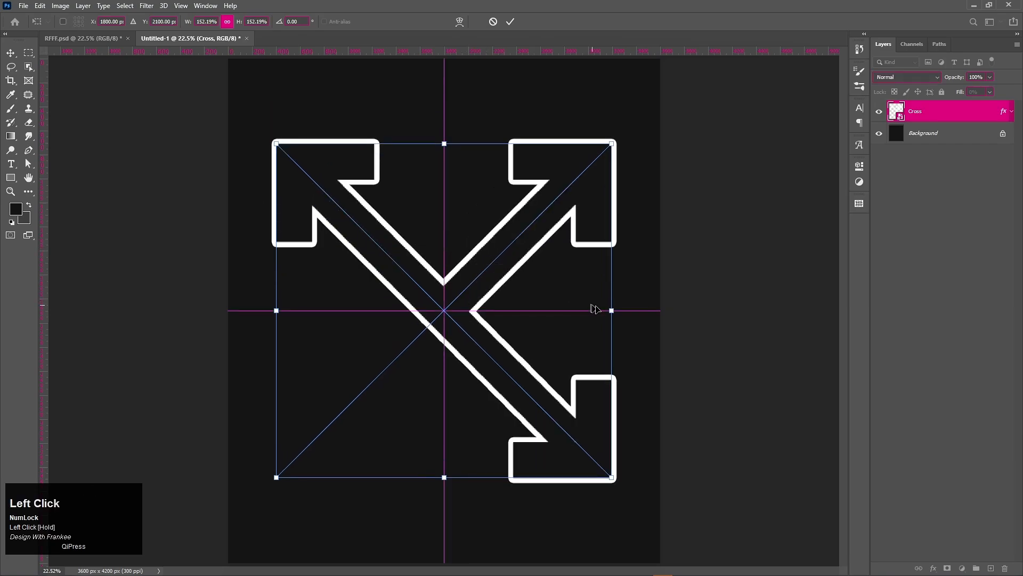
pyautogui.moveTo(613, 311); pyautogui.dragTo(628, 310)
pyautogui.doubleClick(469, 320)
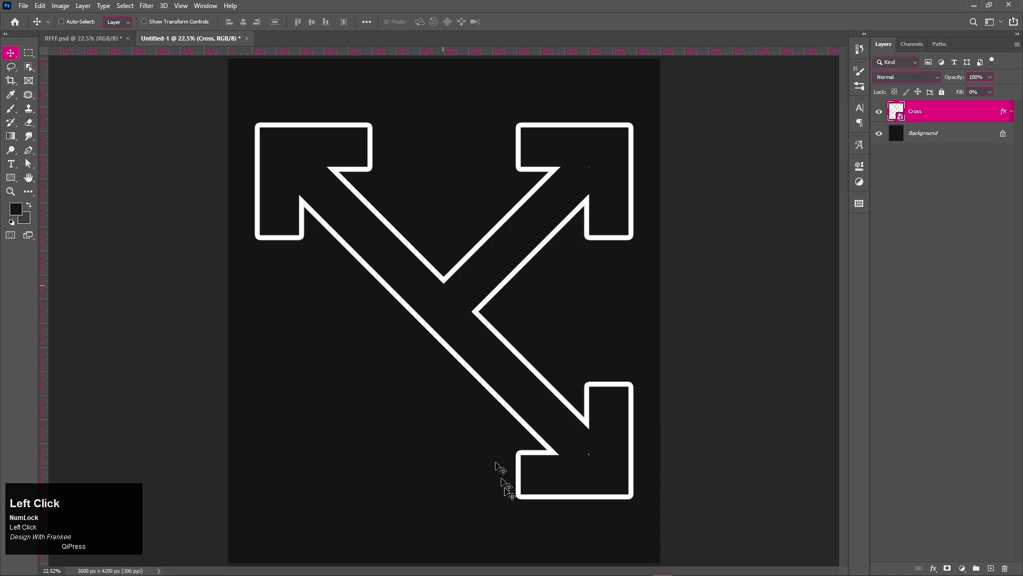
# - Switch to File Explorer and place Don't-Cross-PNG from the Typography T-Shirt Design 11 folder into the Untitled-1 document
pyautogui.moveTo(513, 575)
pyautogui.click(464, 568)
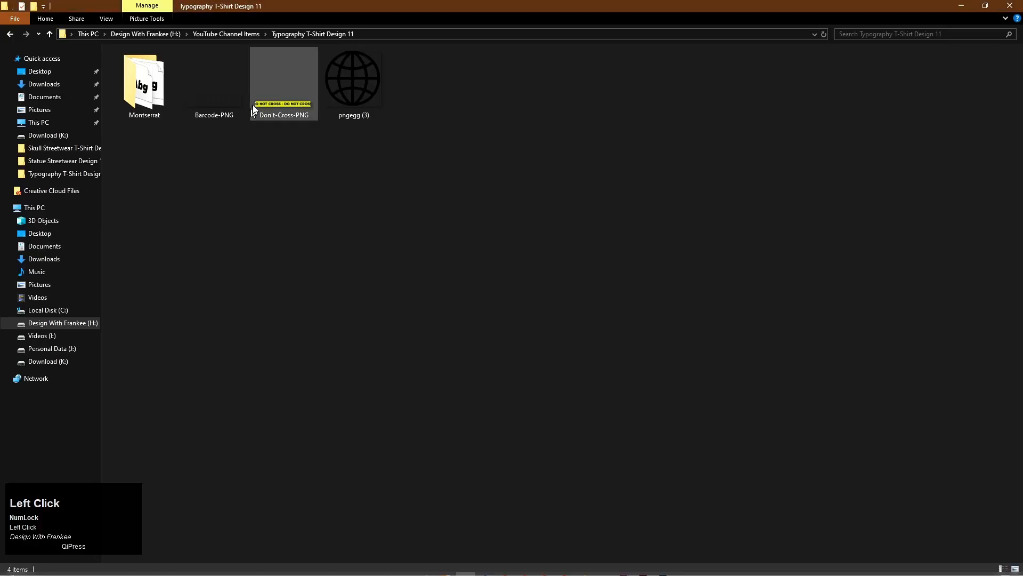
pyautogui.moveTo(284, 86); pyautogui.dragTo(472, 382)
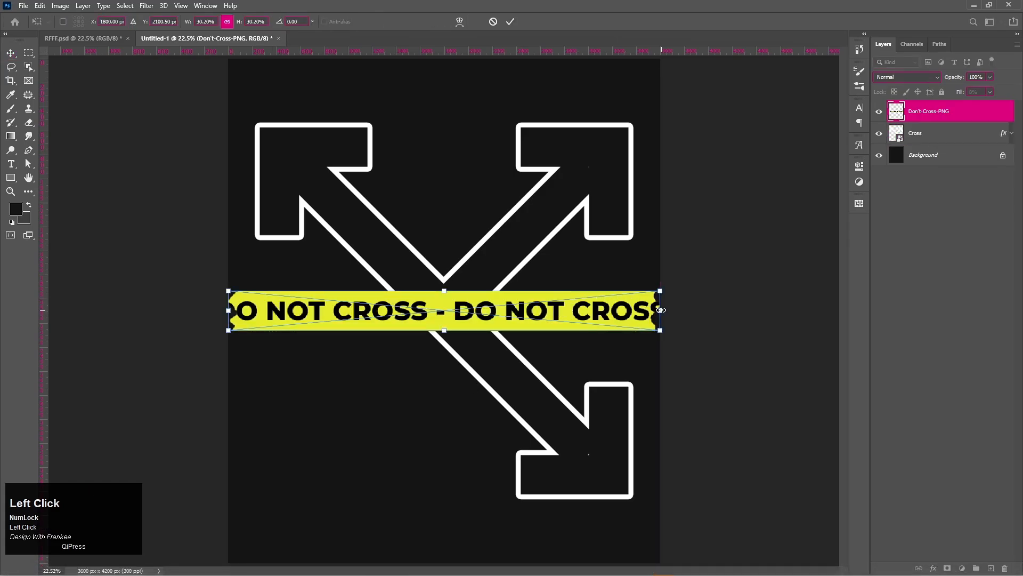
# - Rotate the tape image to about -7.28°, scale it to about 29% and position it across the arrows just below their junction
pyautogui.moveTo(661, 310); pyautogui.dragTo(649, 283)
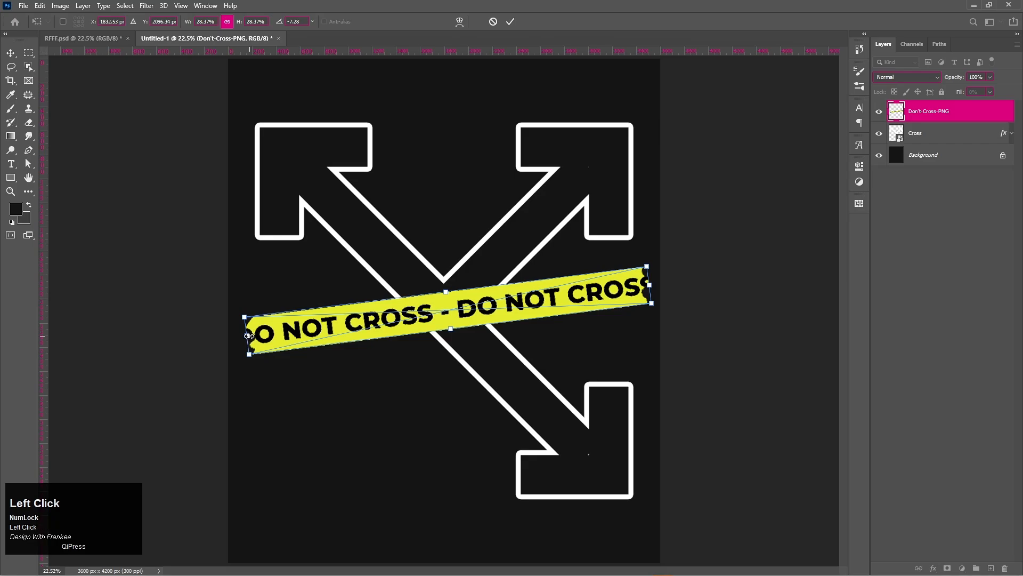
pyautogui.moveTo(248, 336); pyautogui.dragTo(238, 340)
pyautogui.moveTo(436, 313); pyautogui.dragTo(445, 339)
pyautogui.doubleClick(451, 336)
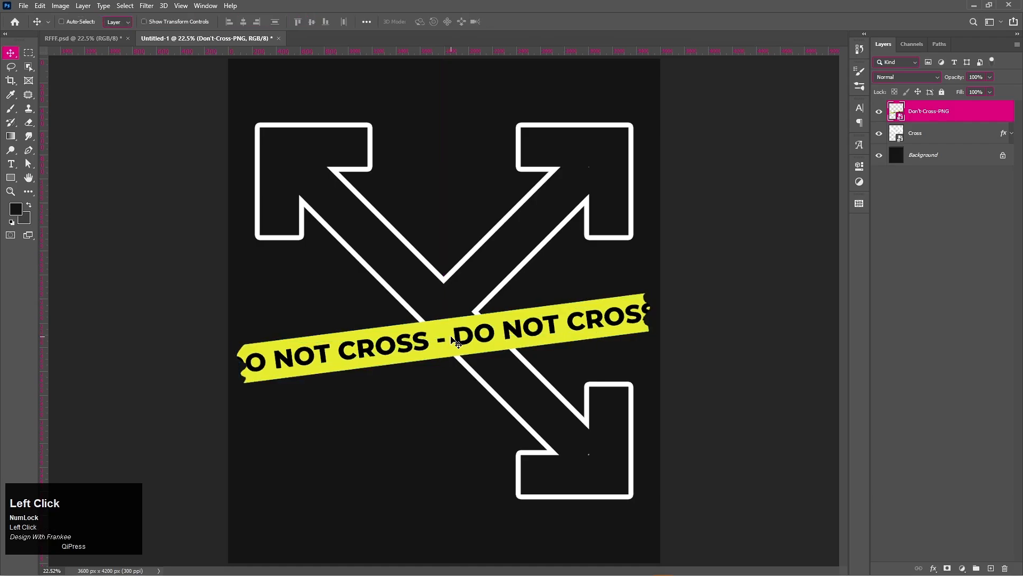
# - Duplicate the tape layer, rotate the copy to about -28.90°, scale it to about 31.81% and nudge it up so it crosses the first tape
pyautogui.hotkey('ctrl', 'j')
pyautogui.hotkey('ctrl', 't')
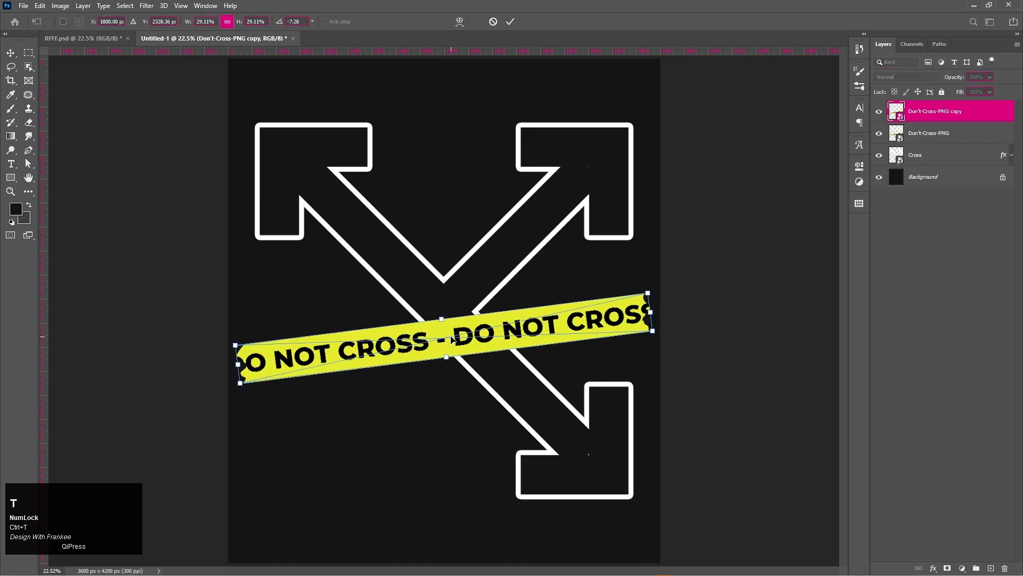
pyautogui.moveTo(659, 287); pyautogui.dragTo(636, 219)
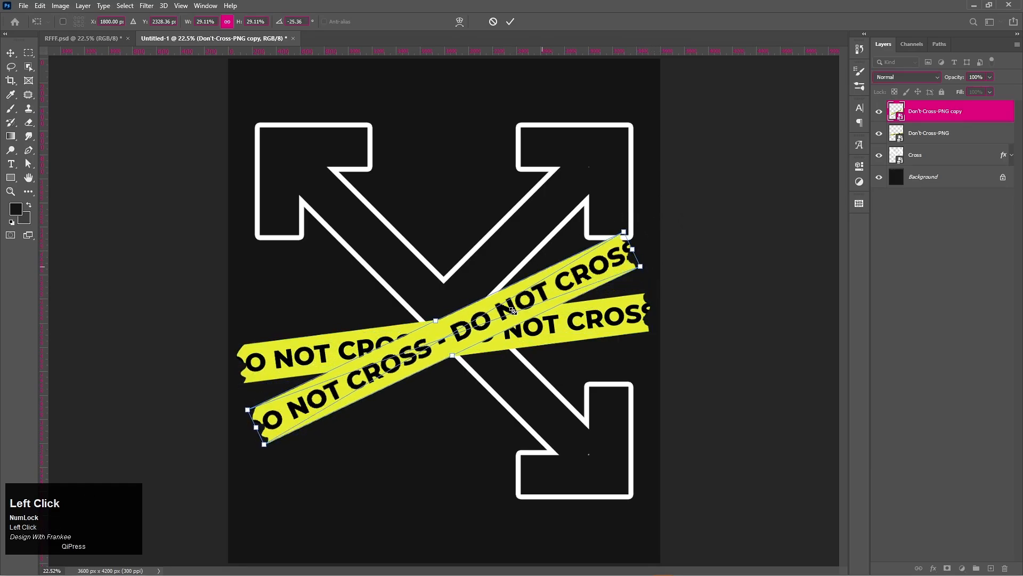
pyautogui.moveTo(516, 315); pyautogui.dragTo(514, 311)
pyautogui.moveTo(632, 218); pyautogui.dragTo(621, 246)
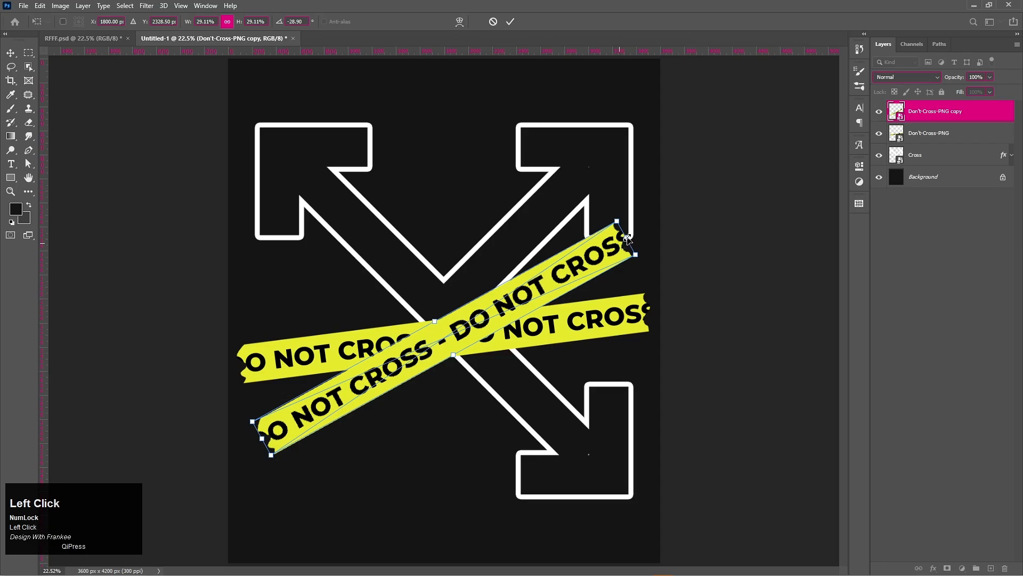
pyautogui.moveTo(262, 439); pyautogui.dragTo(245, 449)
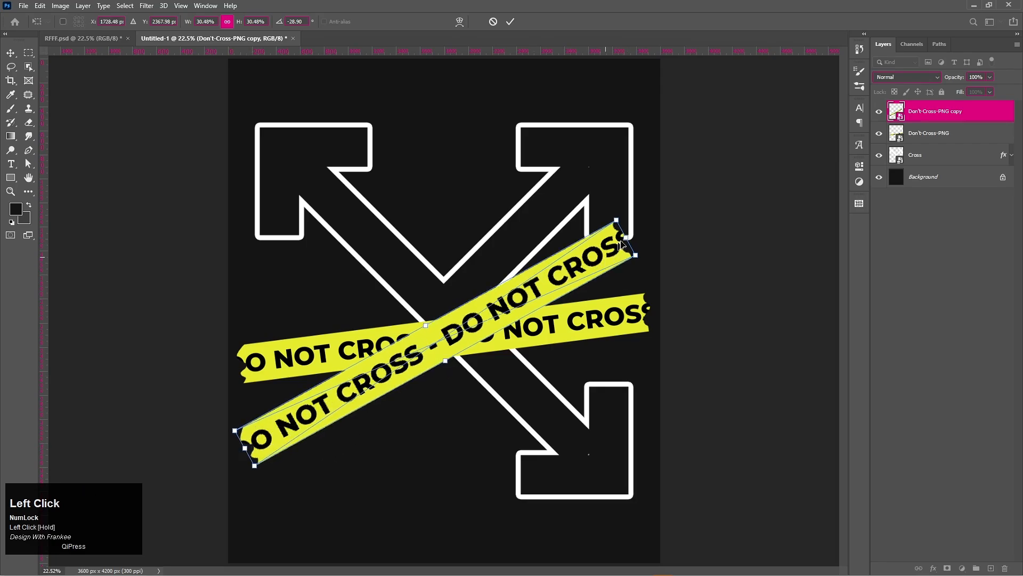
pyautogui.moveTo(622, 239); pyautogui.dragTo(639, 230)
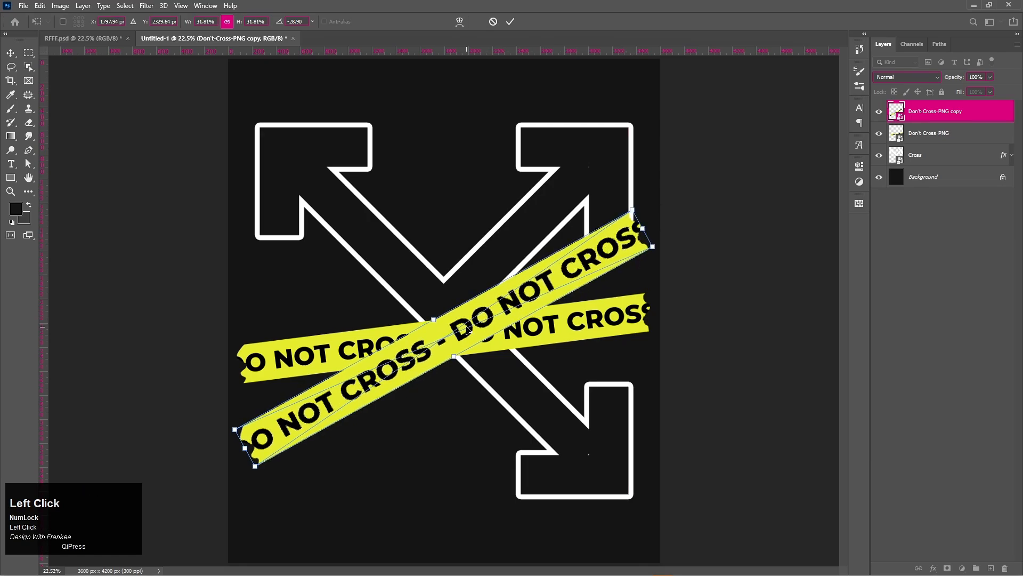
pyautogui.moveTo(468, 330); pyautogui.dragTo(468, 325)
pyautogui.doubleClick(467, 325)
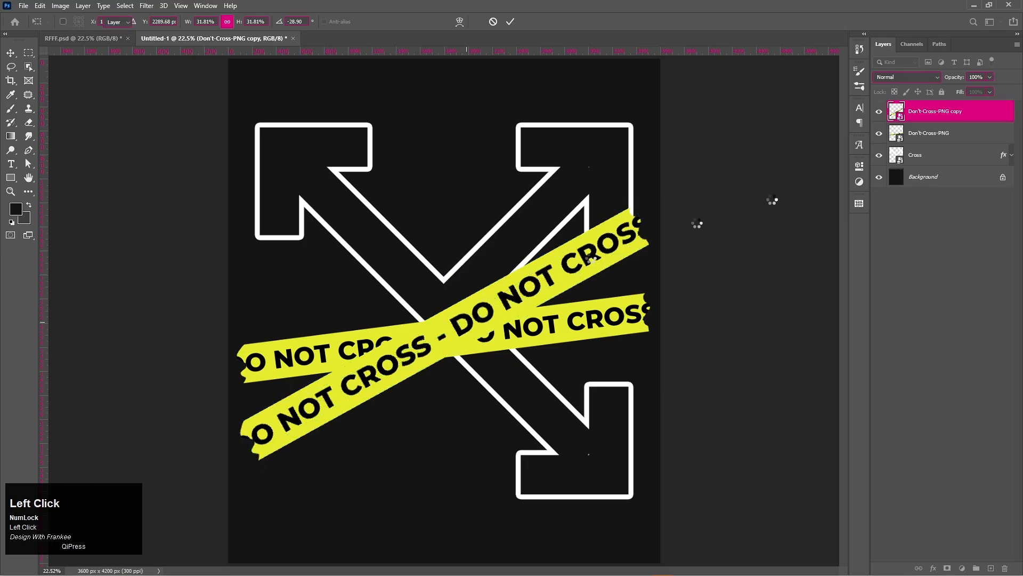
# - Move both tape layers up slightly together over the arrow crossing and group them
pyautogui.keyDown('shift'); pyautogui.click(961, 134); pyautogui.keyUp('shift')
pyautogui.moveTo(541, 331); pyautogui.dragTo(543, 311)
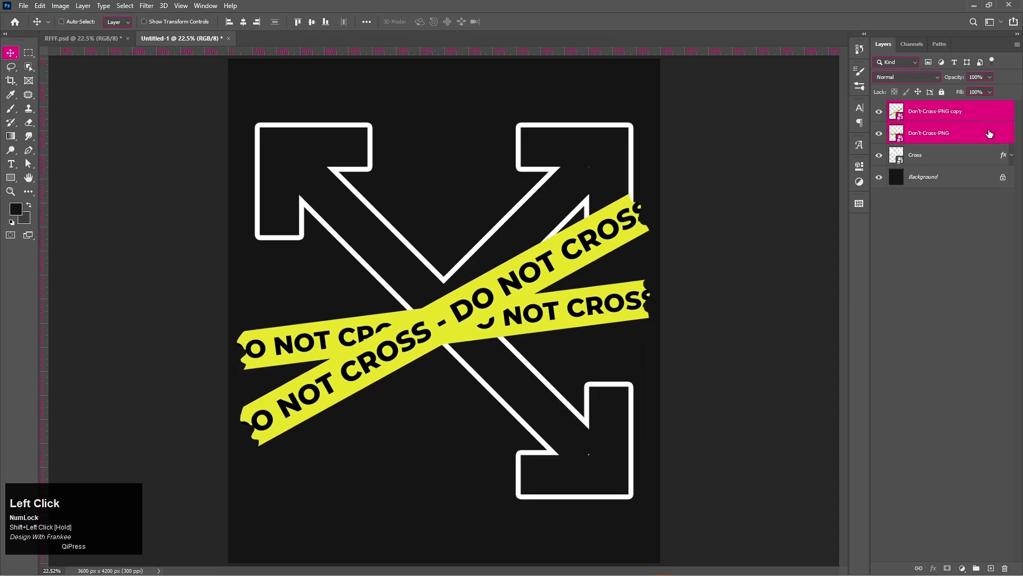
pyautogui.hotkey('ctrl', 'g')
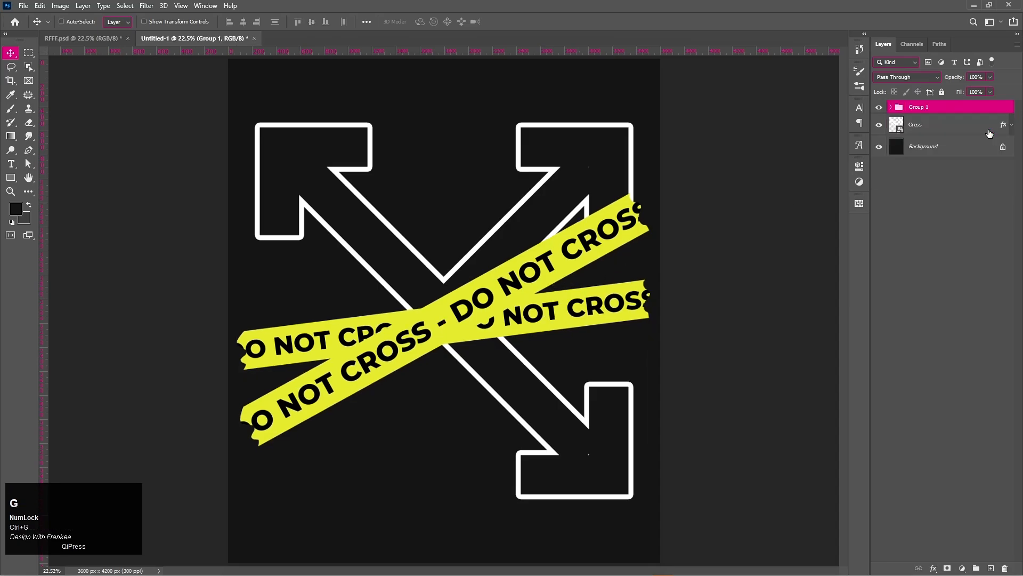
# - Rename the tape layers' group as Don't Cross
pyautogui.click(921, 110)
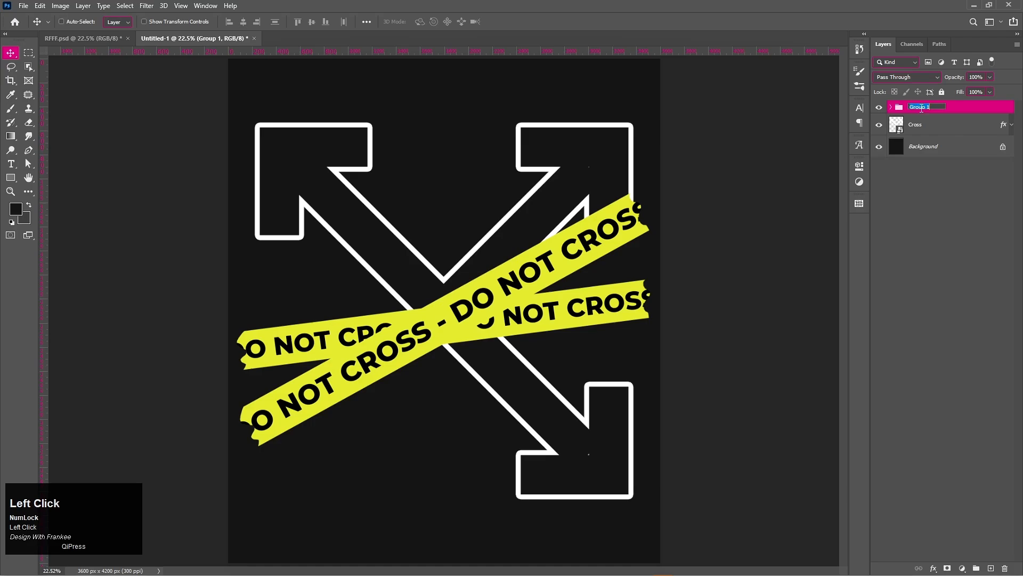
pyautogui.write('Dont')
pyautogui.press('BackSpace')
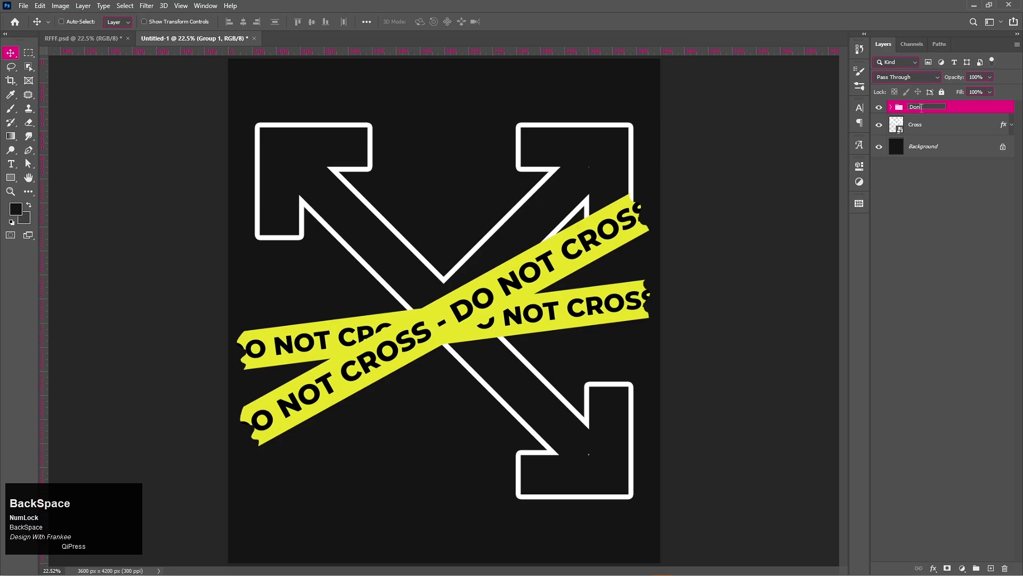
pyautogui.write("'t Cr")
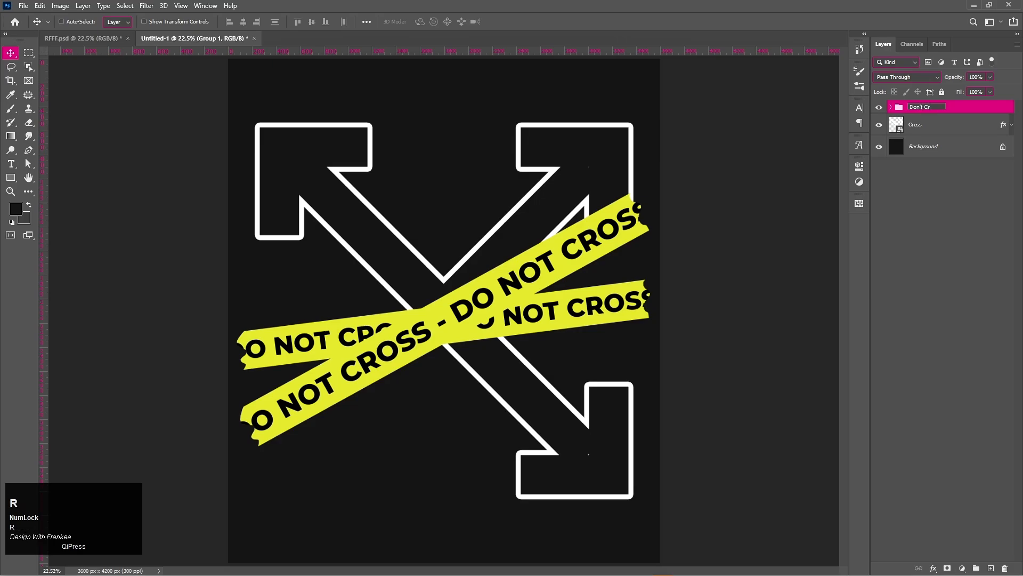
pyautogui.write('oss')
pyautogui.press('Return')
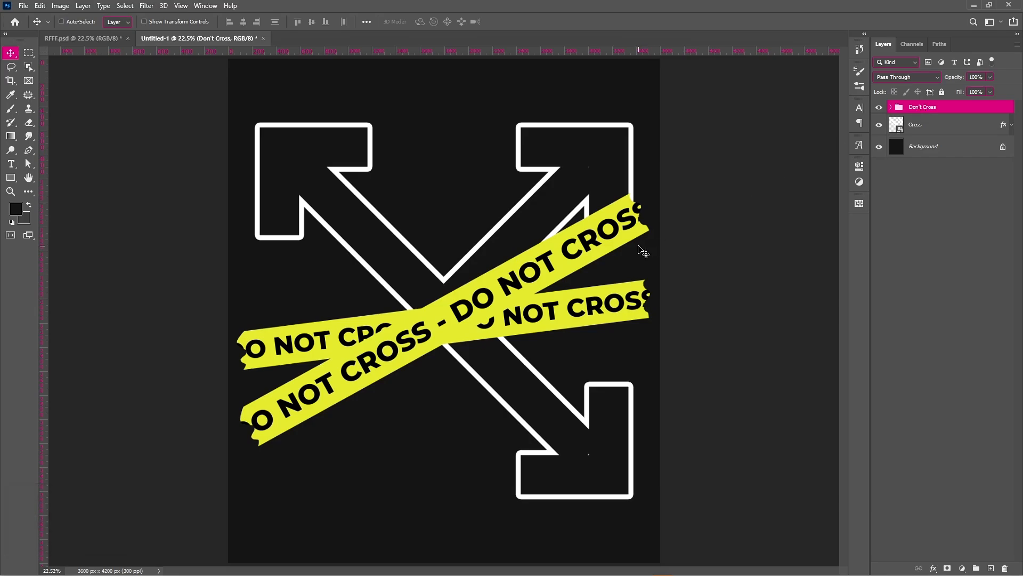
# - Add the text RESTRICTED in Montserrat ExtraBold, 44 pt, below the lower-left end of the tapes
pyautogui.press('t')
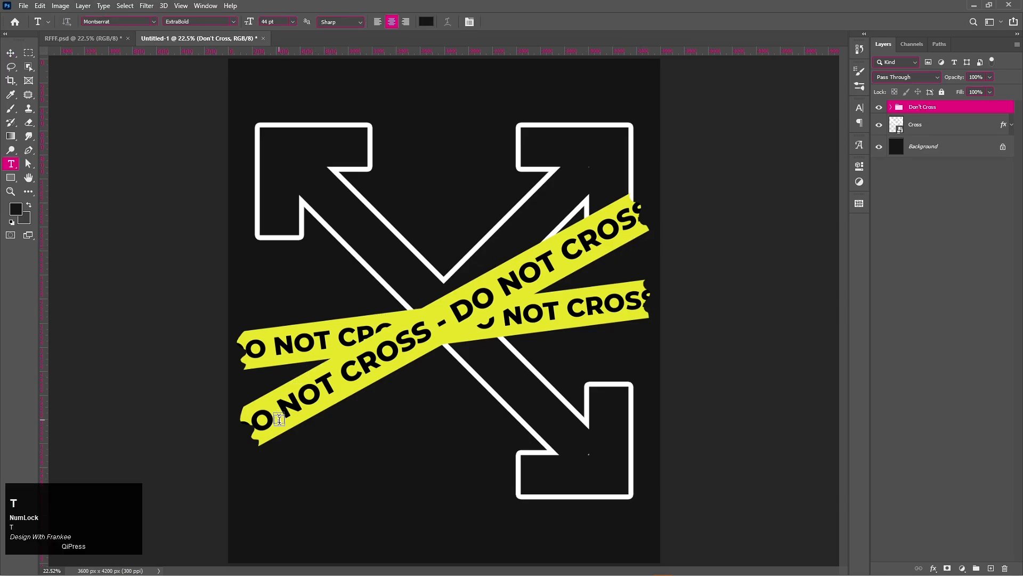
pyautogui.click(334, 457)
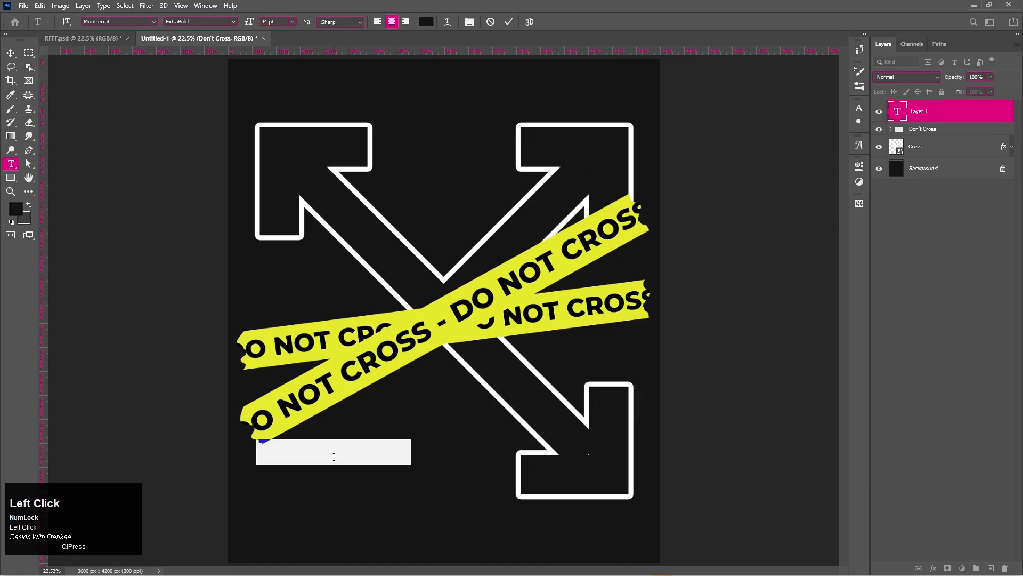
pyautogui.press('capslock')
pyautogui.write('REST')
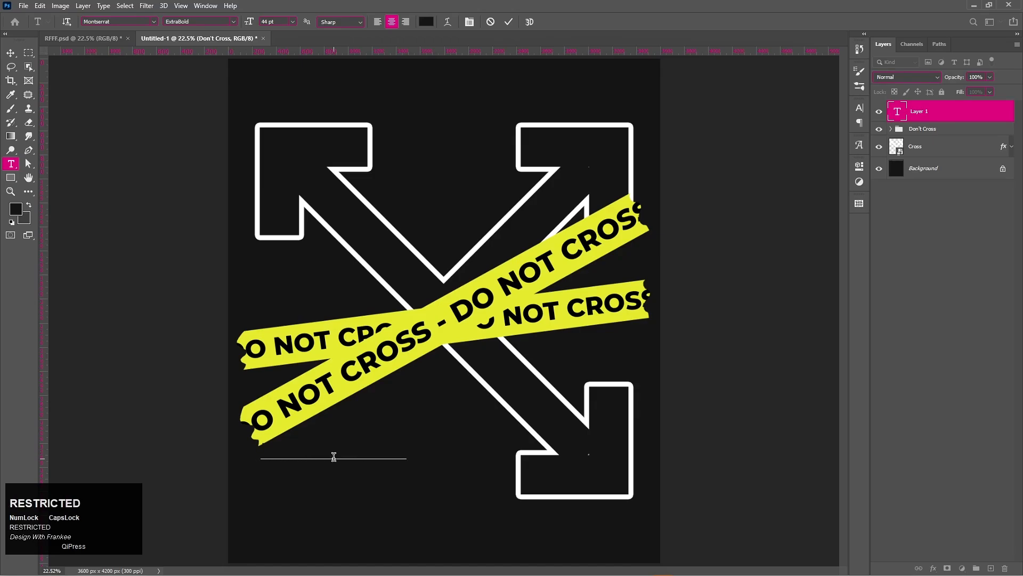
# - Change the RESTRICTED text's colour to white (ffffff) and commit the text
pyautogui.hotkey('ctrl', 'a')
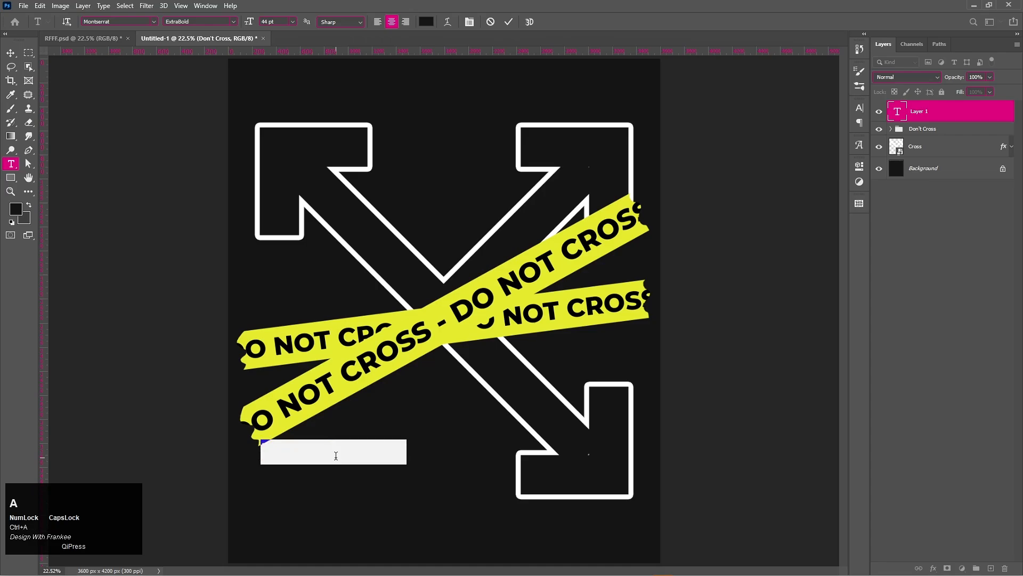
pyautogui.click(432, 23)
pyautogui.moveTo(715, 142); pyautogui.dragTo(679, 111)
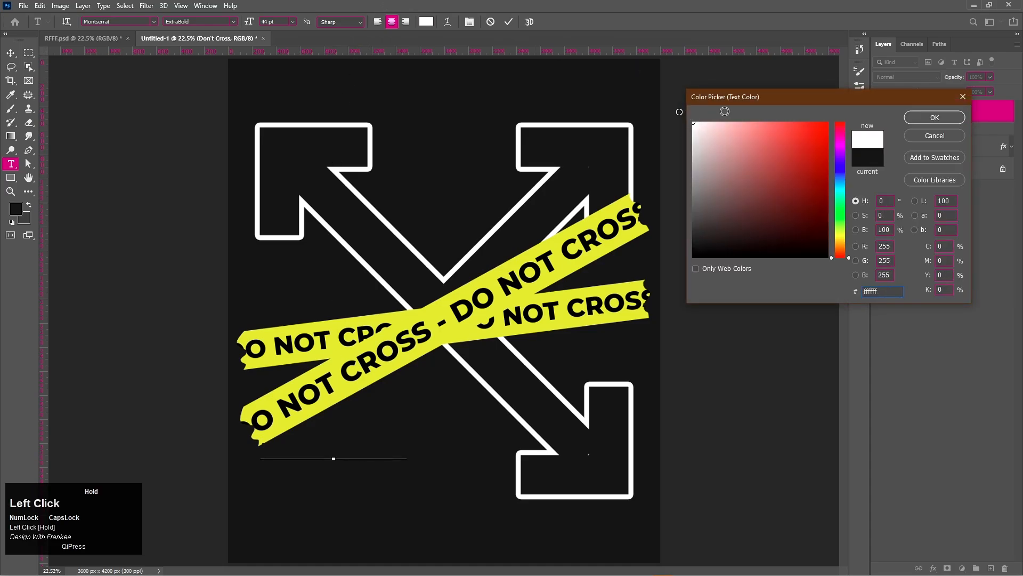
pyautogui.click(935, 117)
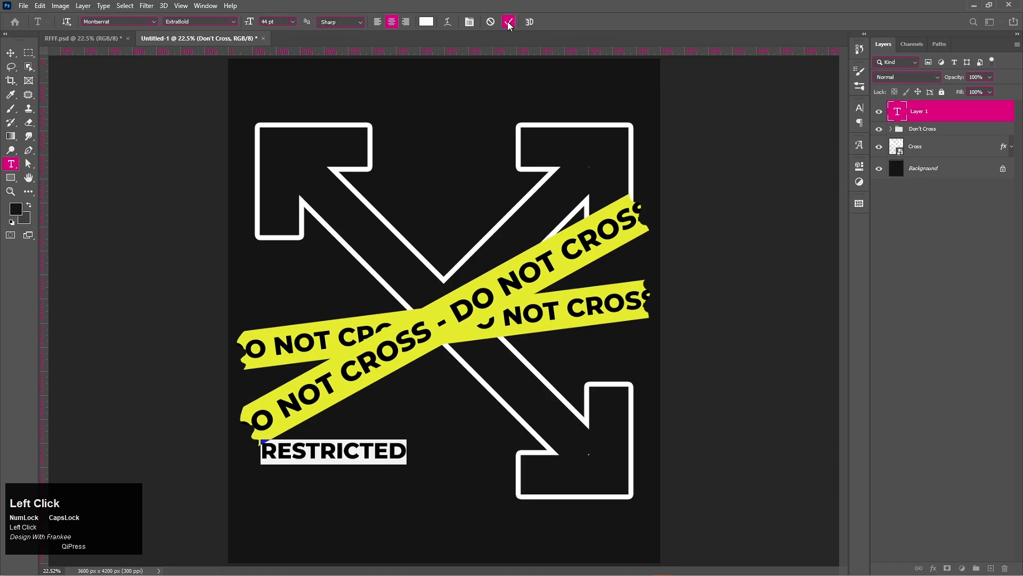
pyautogui.click(509, 22)
pyautogui.click(11, 53)
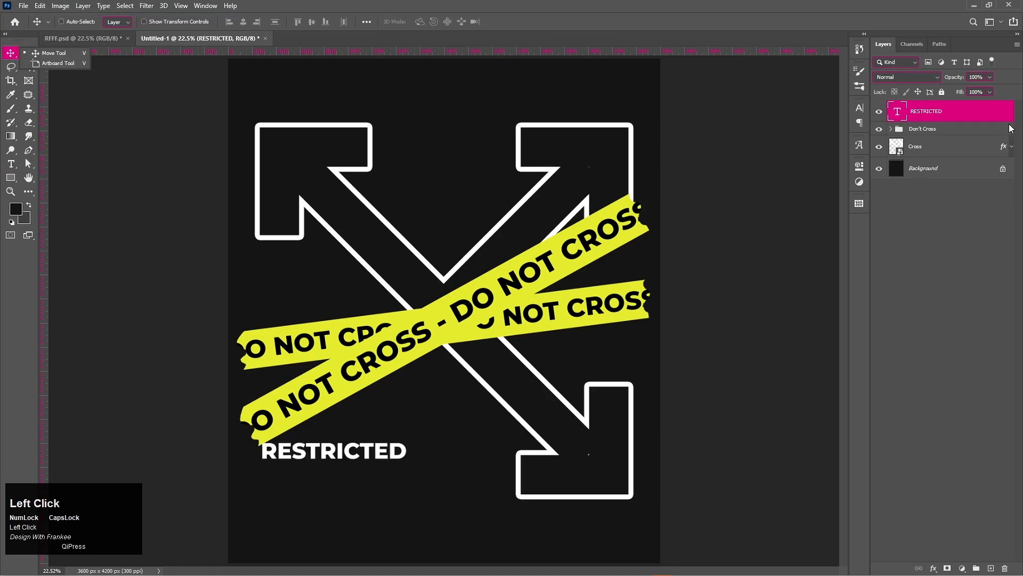
# - Place the Barcode-PNG image from the project folder onto the canvas of RFFF.psd and commit it
pyautogui.hotkey('ctrl', 'g')
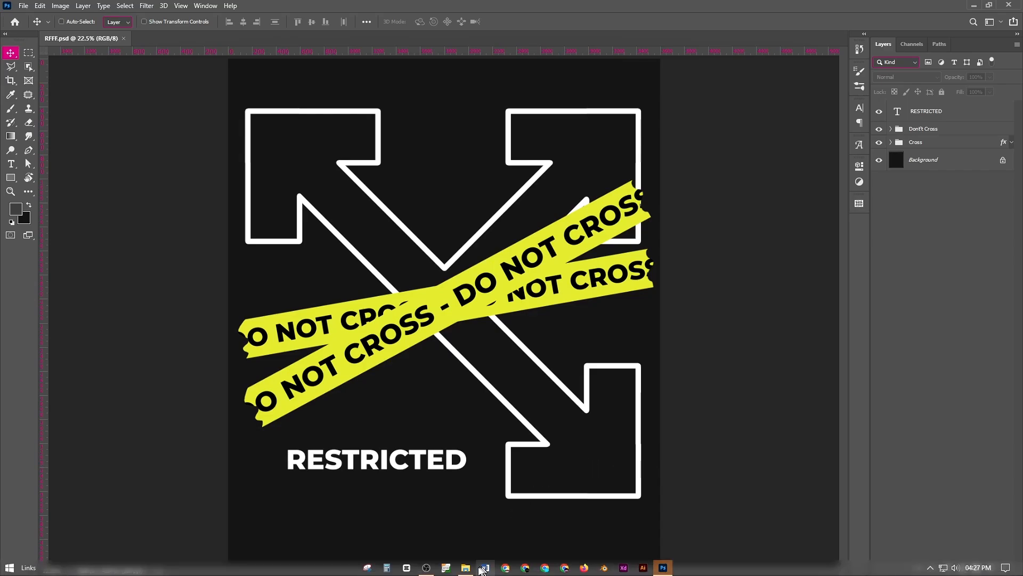
pyautogui.click(465, 572)
pyautogui.moveTo(216, 102); pyautogui.dragTo(528, 451)
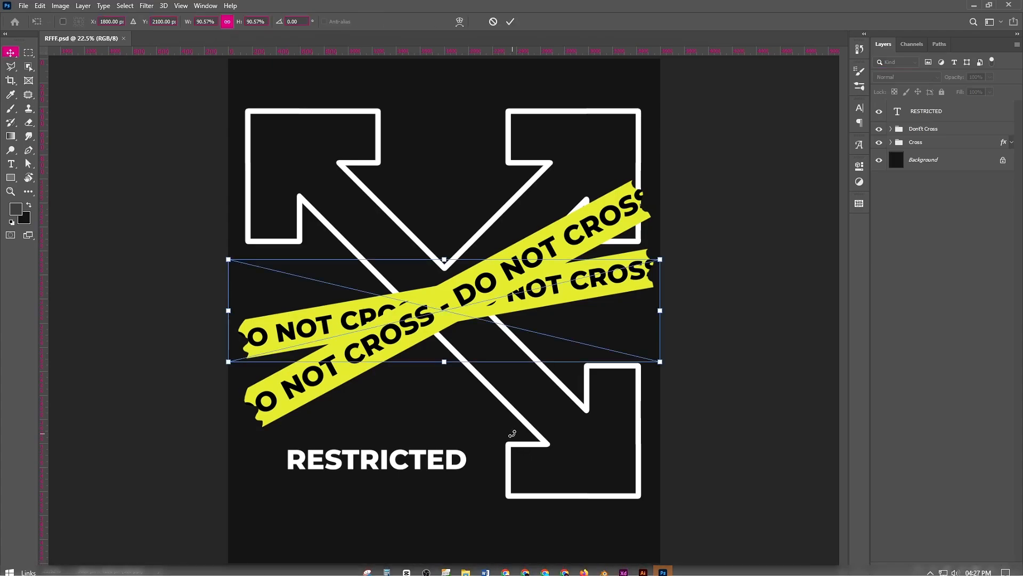
pyautogui.press('Return')
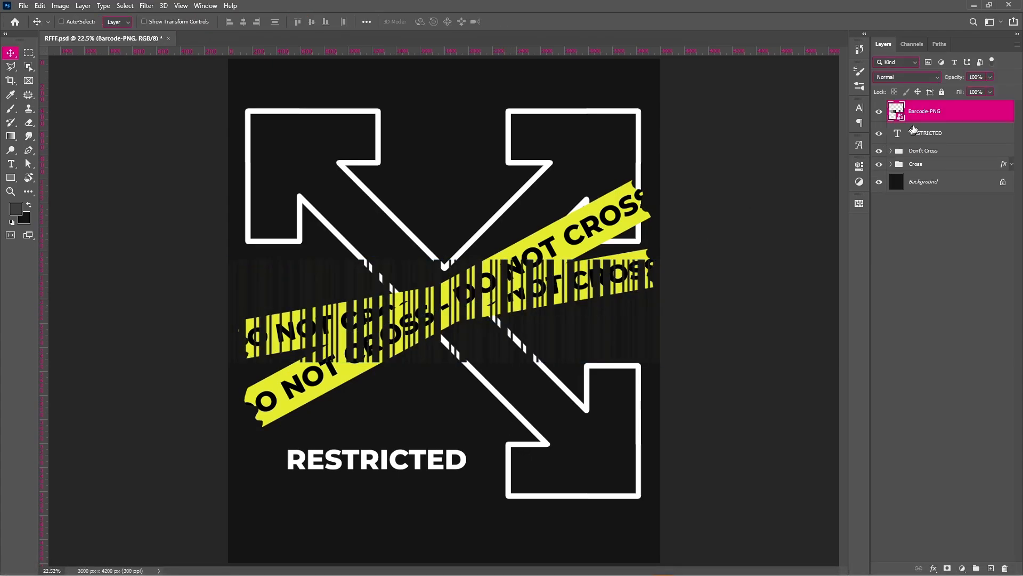
# - Apply a white Color Overlay at 100% opacity to the Barcode-PNG layer and collapse its effects list
pyautogui.rightClick(924, 111)
pyautogui.click(924, 116)
pyautogui.click(644, 286)
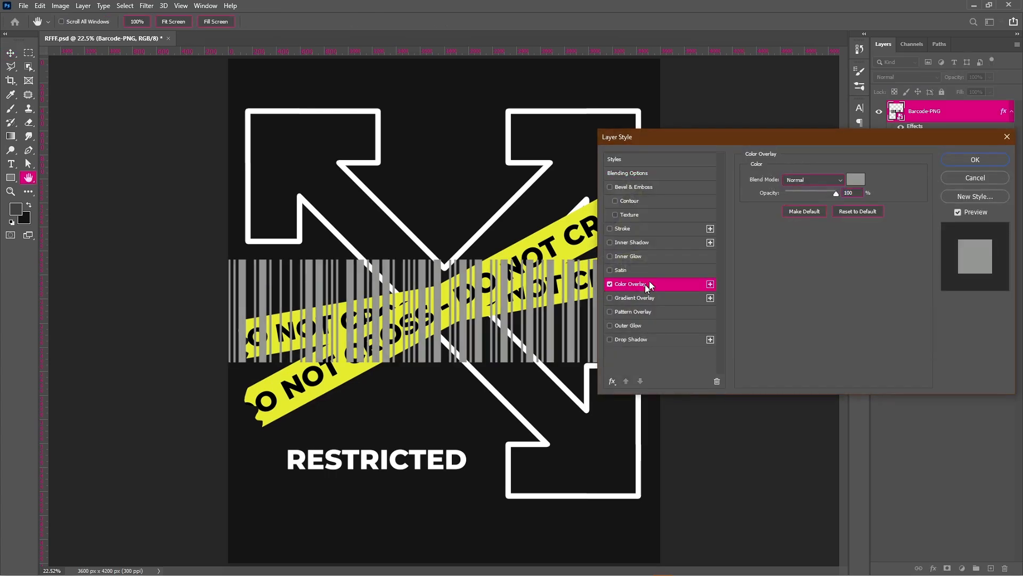
pyautogui.click(850, 181)
pyautogui.click(694, 123)
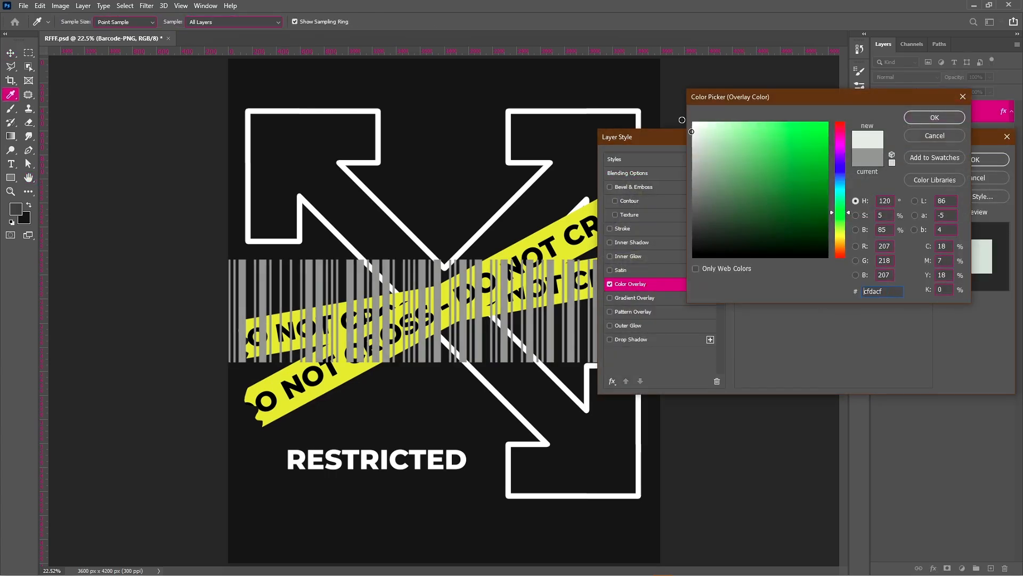
pyautogui.click(933, 118)
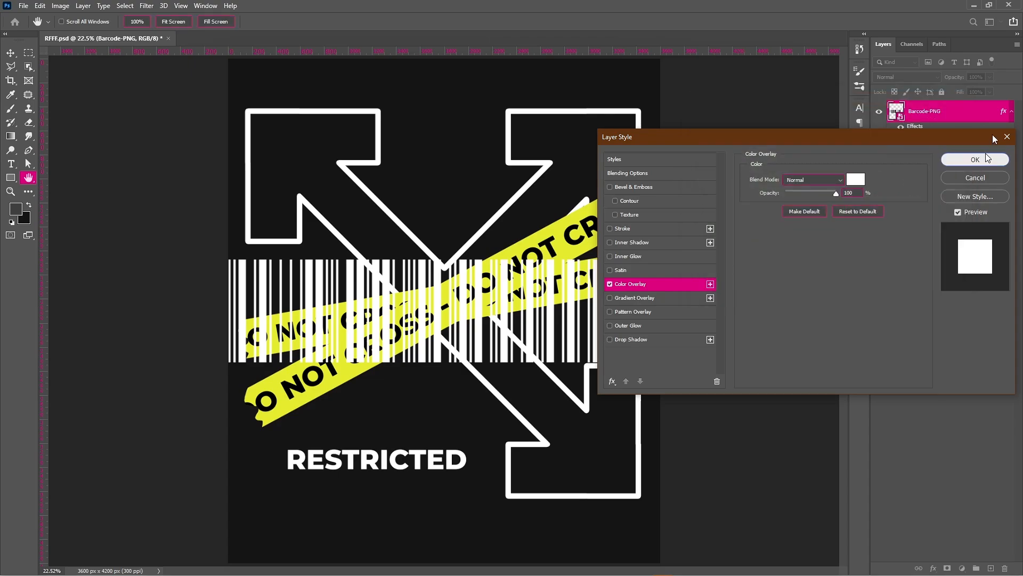
pyautogui.click(987, 158)
pyautogui.click(1012, 111)
# - Move the barcode down over the RESTRICTED text and scale it proportionally to 37.34%, matching the text's width
pyautogui.moveTo(374, 400); pyautogui.dragTo(354, 493)
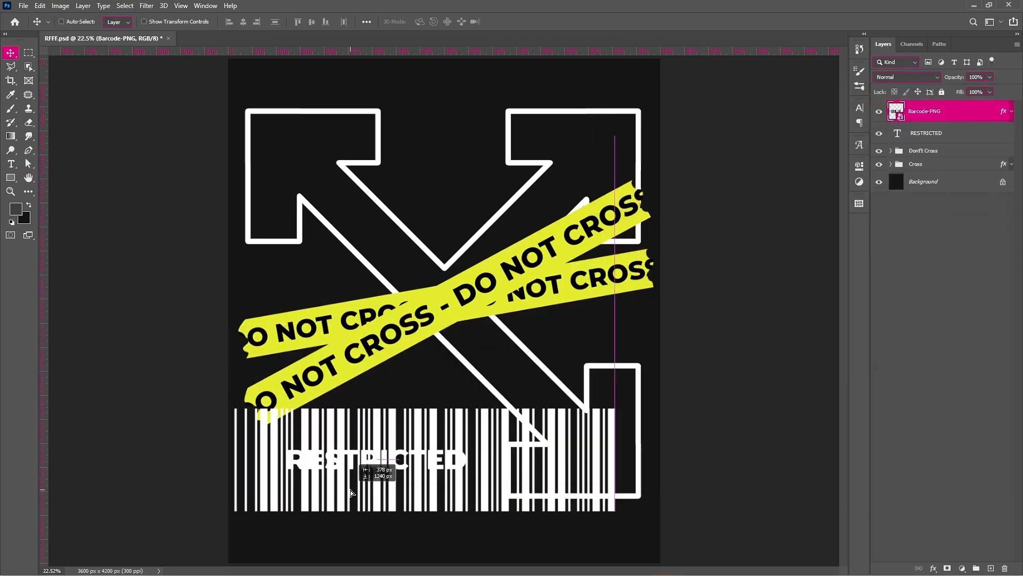
pyautogui.hotkey('ctrl', 't')
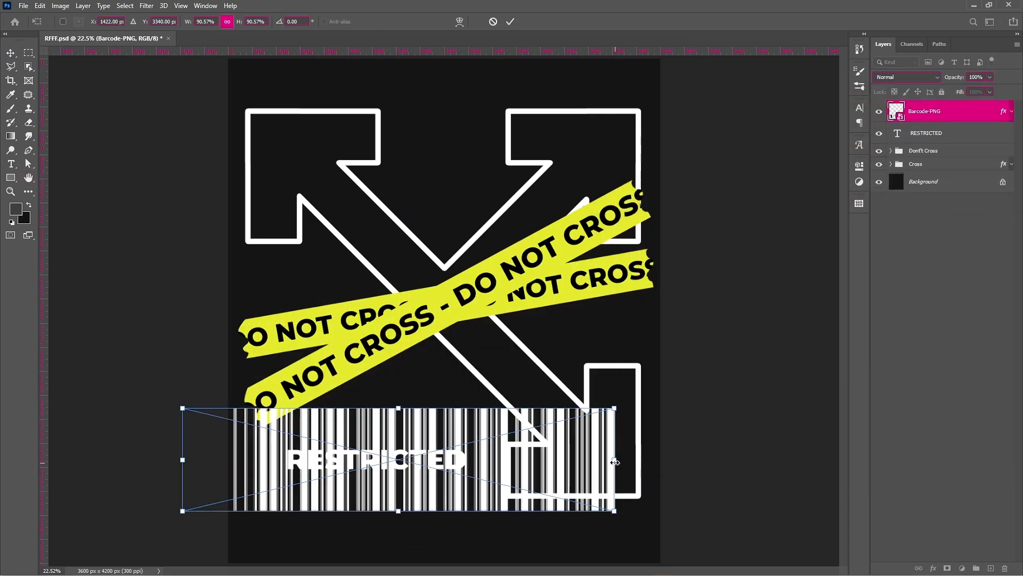
pyautogui.moveTo(618, 470); pyautogui.dragTo(468, 473)
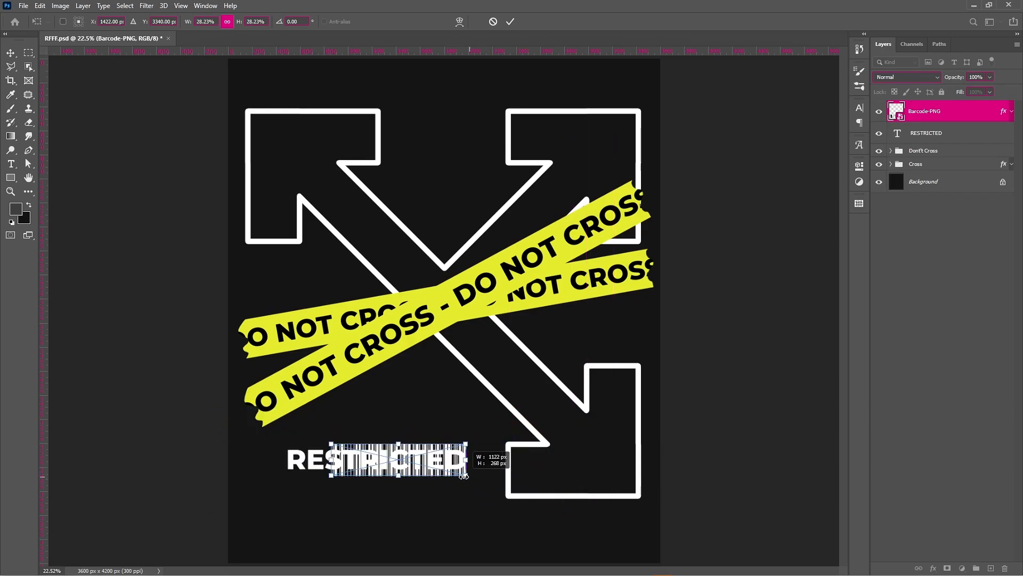
pyautogui.moveTo(335, 462); pyautogui.dragTo(286, 460)
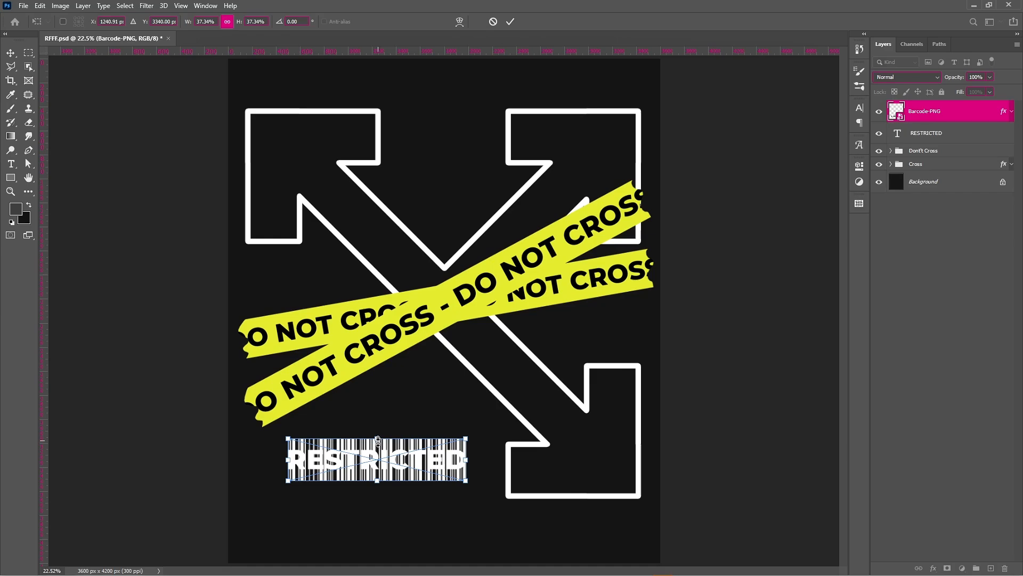
# - Flatten the barcode to 17.65% height, position it directly beneath RESTRICTED with both ends aligned to the text, and commit the transform
pyautogui.moveTo(378, 461); pyautogui.dragTo(379, 496)
pyautogui.moveTo(379, 458); pyautogui.dragTo(378, 473)
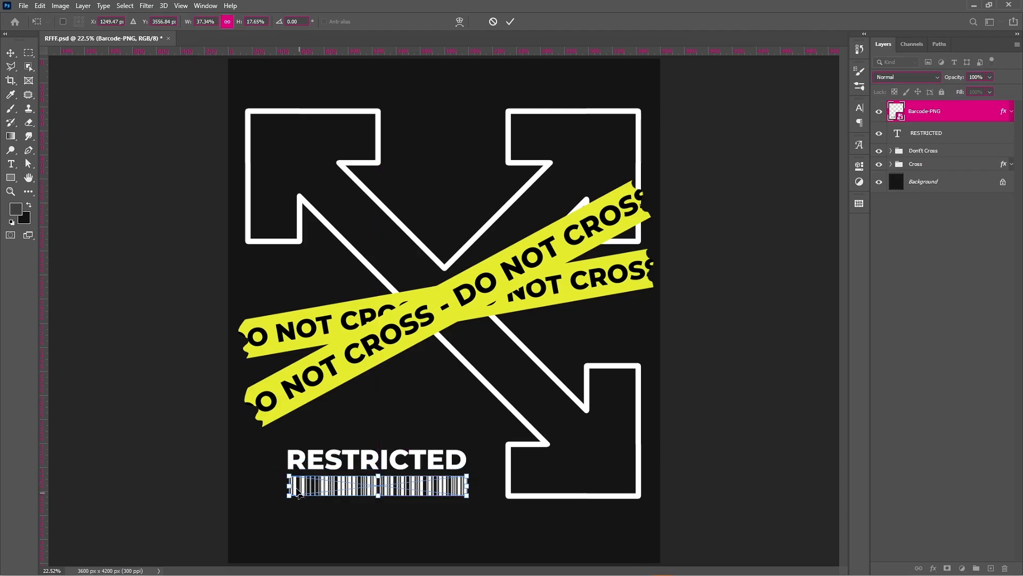
pyautogui.moveTo(291, 485); pyautogui.dragTo(290, 486)
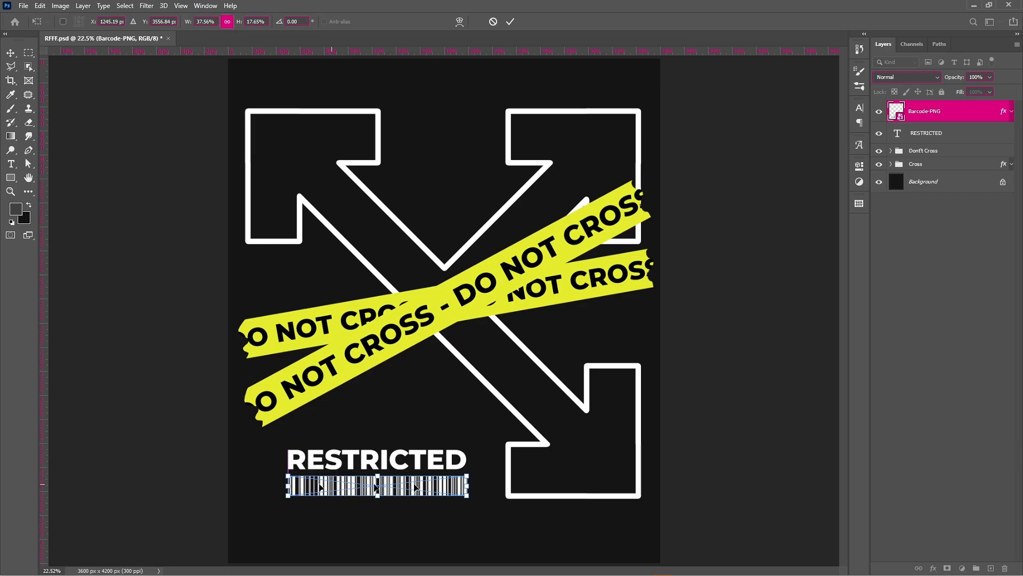
pyautogui.moveTo(472, 487); pyautogui.dragTo(470, 487)
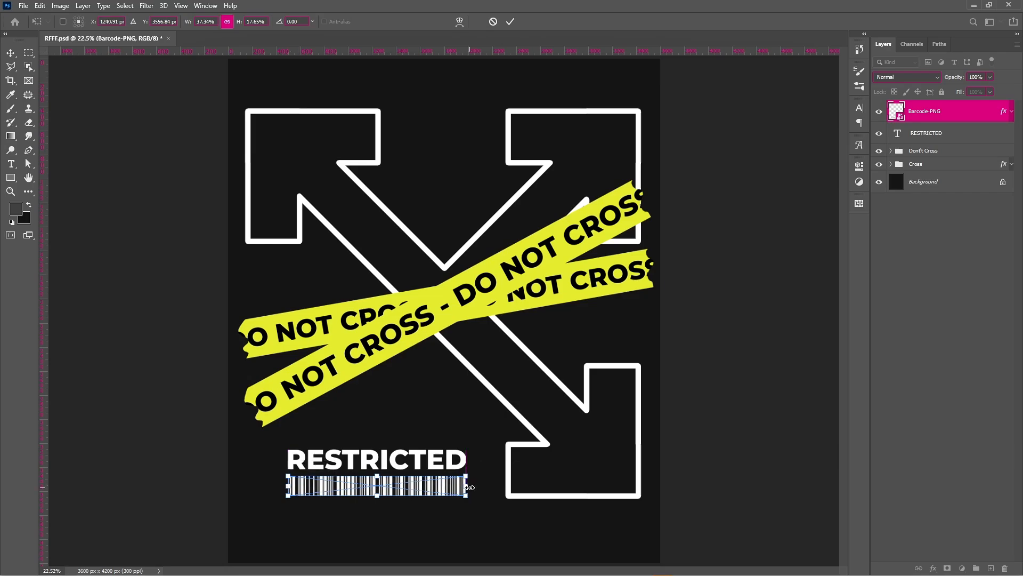
pyautogui.press('Return')
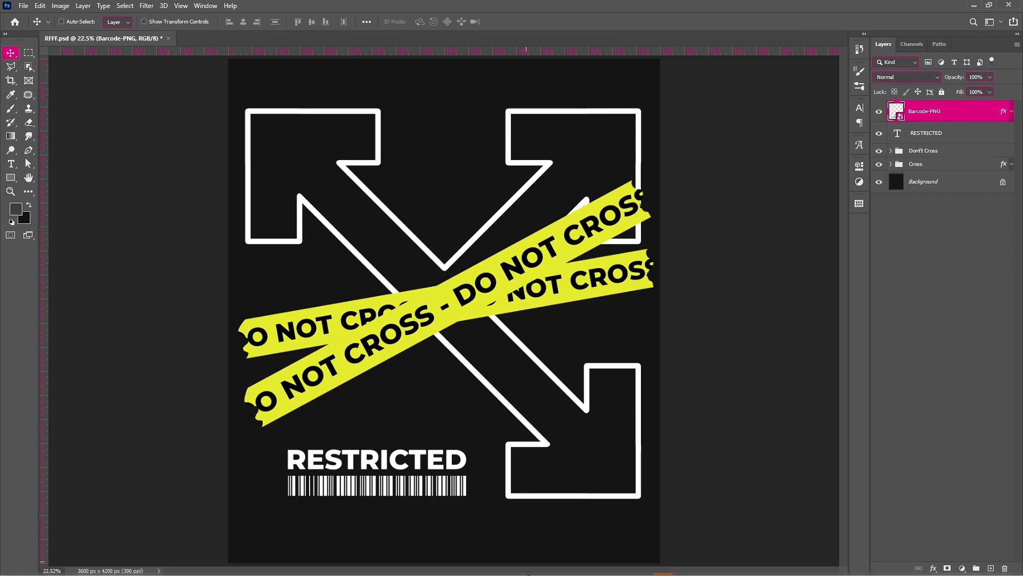
# - Place the pngegg (3) globe image at 6.81% scale left of RESTRICTED and copy the barcode's white overlay style onto it
pyautogui.click(466, 567)
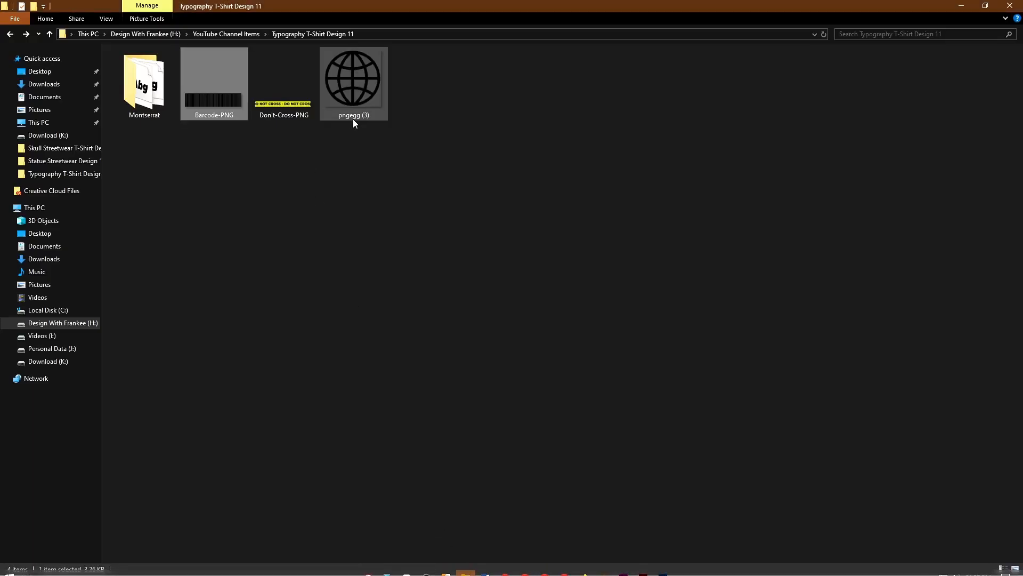
pyautogui.moveTo(352, 102); pyautogui.dragTo(768, 572)
pyautogui.moveTo(666, 570); pyautogui.dragTo(268, 476)
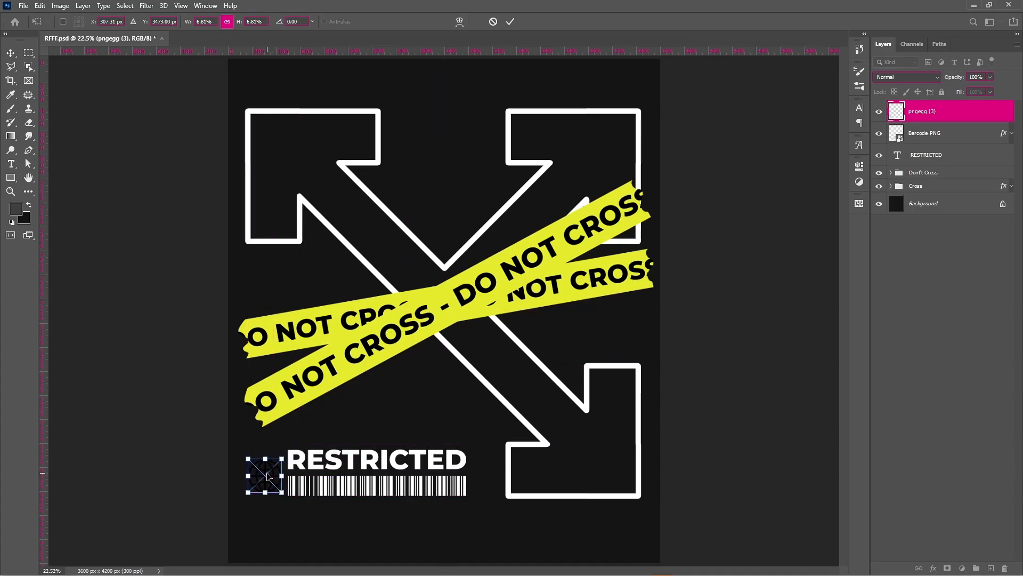
pyautogui.press('Return')
pyautogui.moveTo(1004, 135); pyautogui.dragTo(1005, 111)
pyautogui.click(1011, 112)
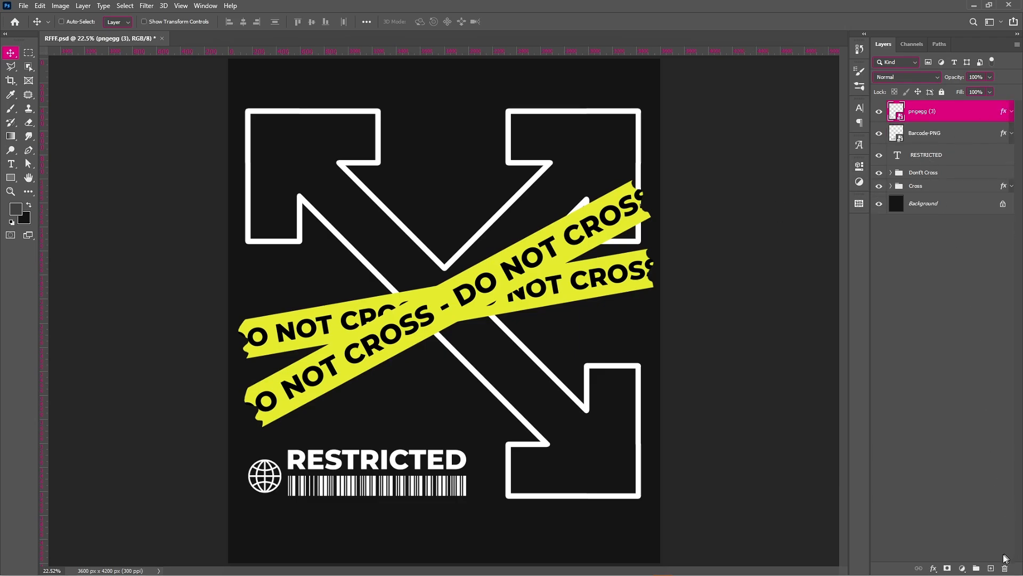
# - Draw a square-cornered rectangle about 396 by 440 px around the globe icon on a new layer
pyautogui.click(992, 567)
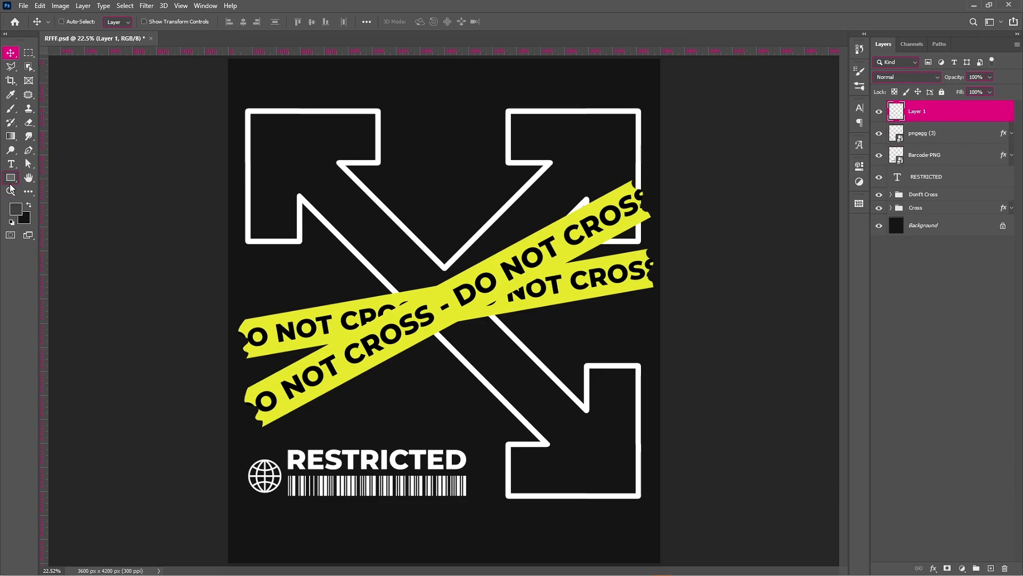
pyautogui.click(11, 180)
pyautogui.rightClick(11, 180)
pyautogui.click(33, 181)
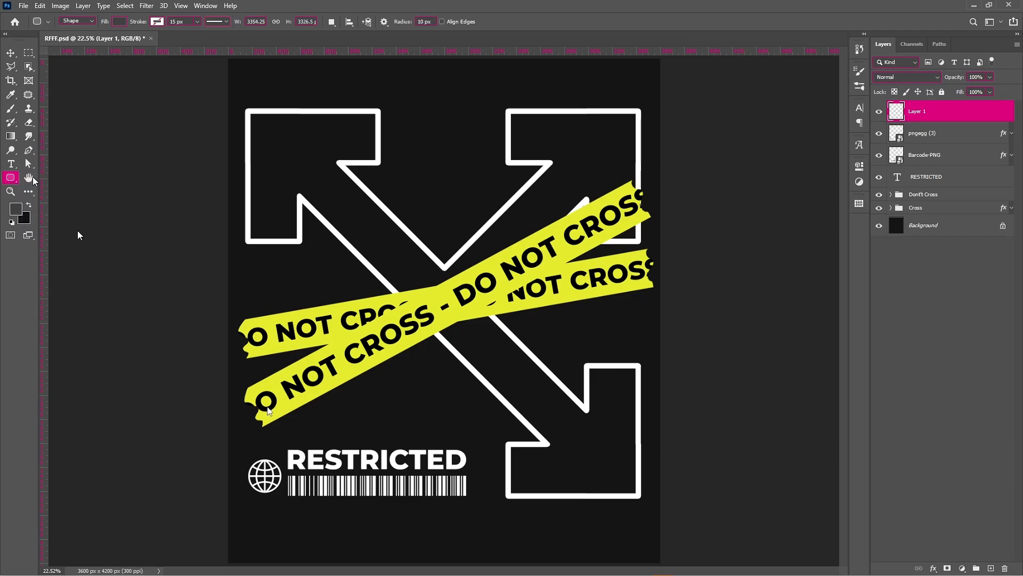
pyautogui.moveTo(239, 445); pyautogui.dragTo(285, 498)
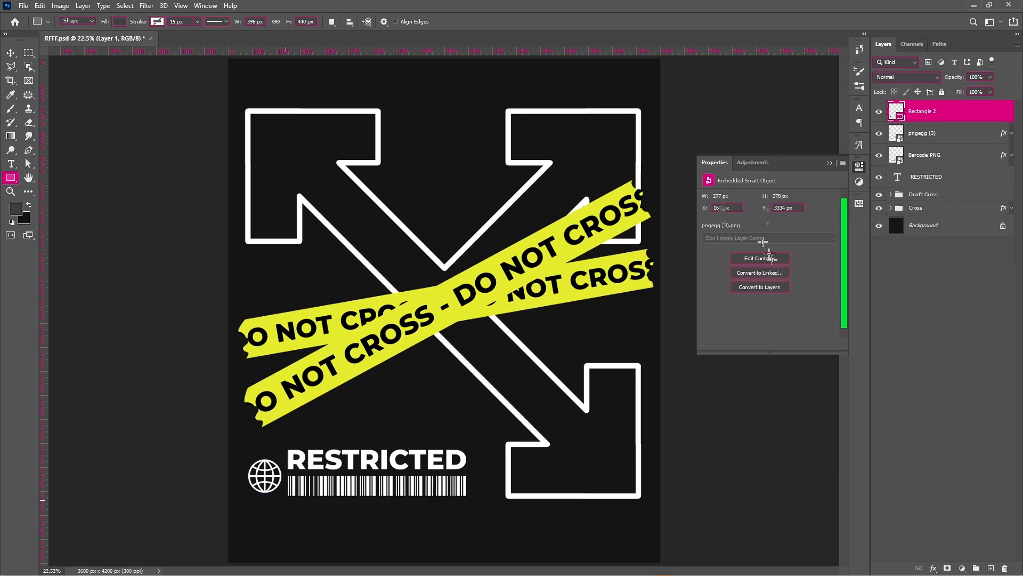
# - Remove the rectangle's fill and give it a white stroke 25 px wide
pyautogui.click(710, 231)
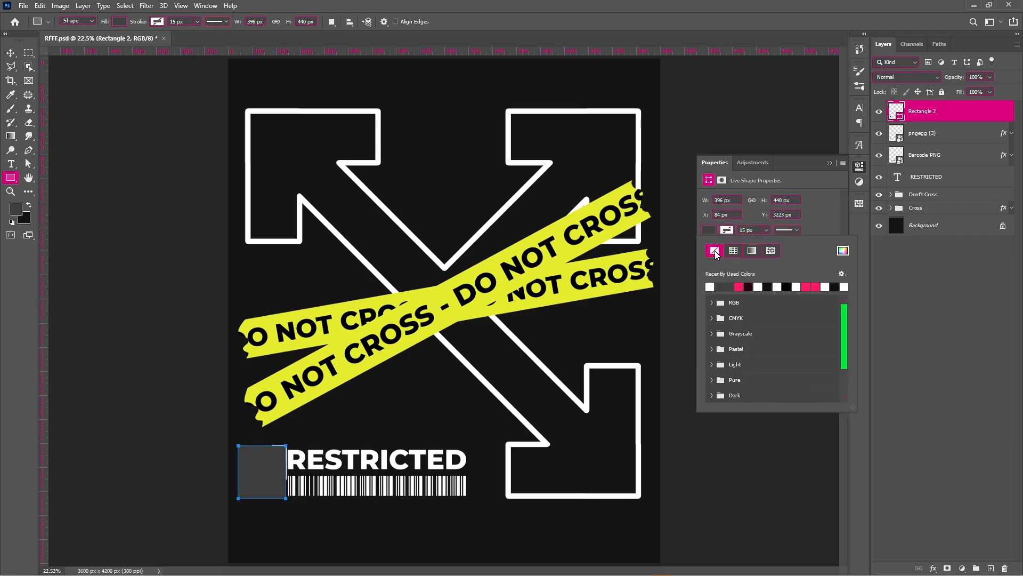
pyautogui.click(714, 251)
pyautogui.click(728, 230)
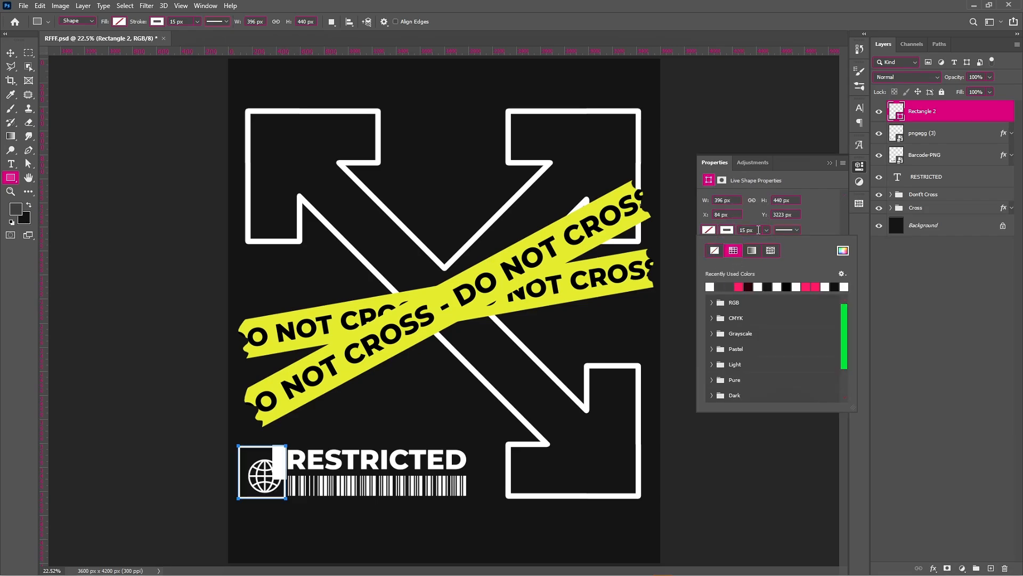
pyautogui.click(758, 230)
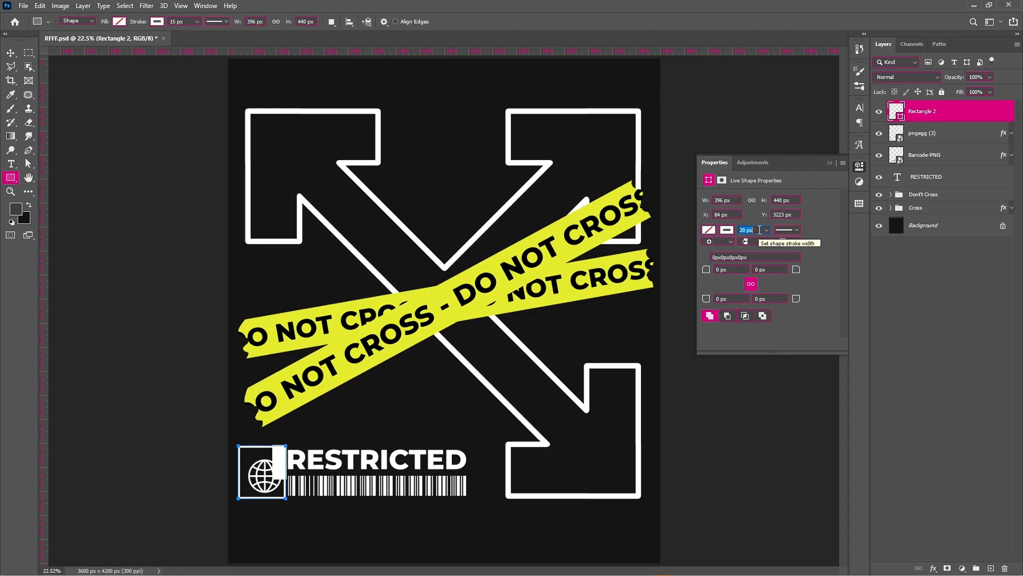
pyautogui.press('Return')
pyautogui.click(761, 229)
pyautogui.press('Up')
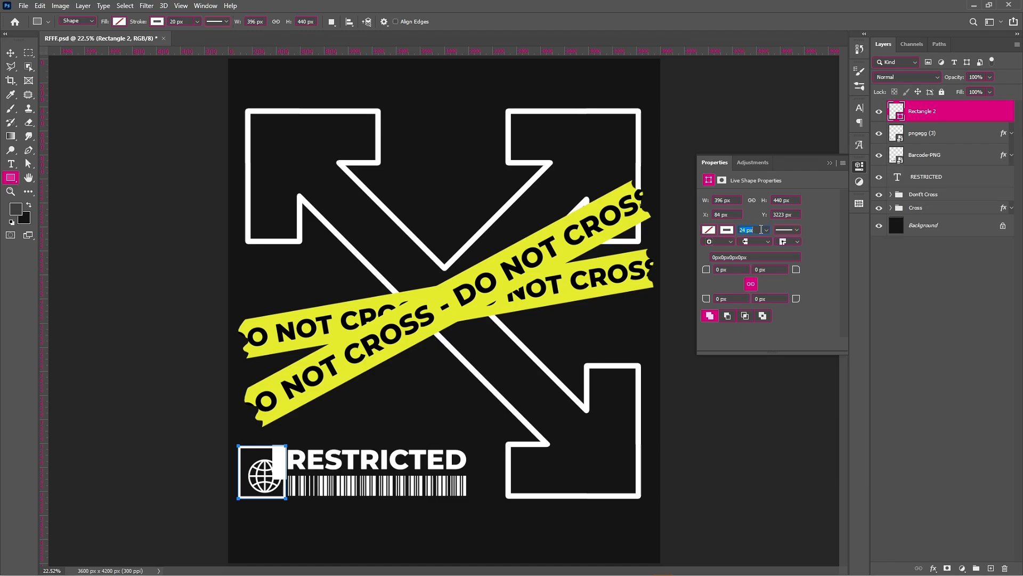
pyautogui.press('Return')
pyautogui.click(830, 162)
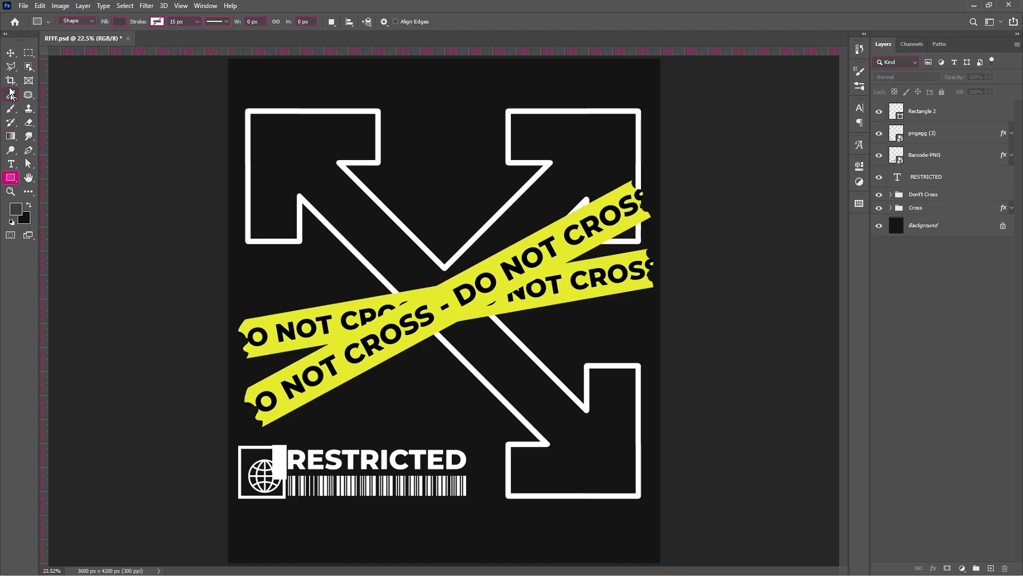
# - Check the rectangle frame by toggling its visibility, leave it shown, and convert its layer to a smart object
pyautogui.click(880, 112)
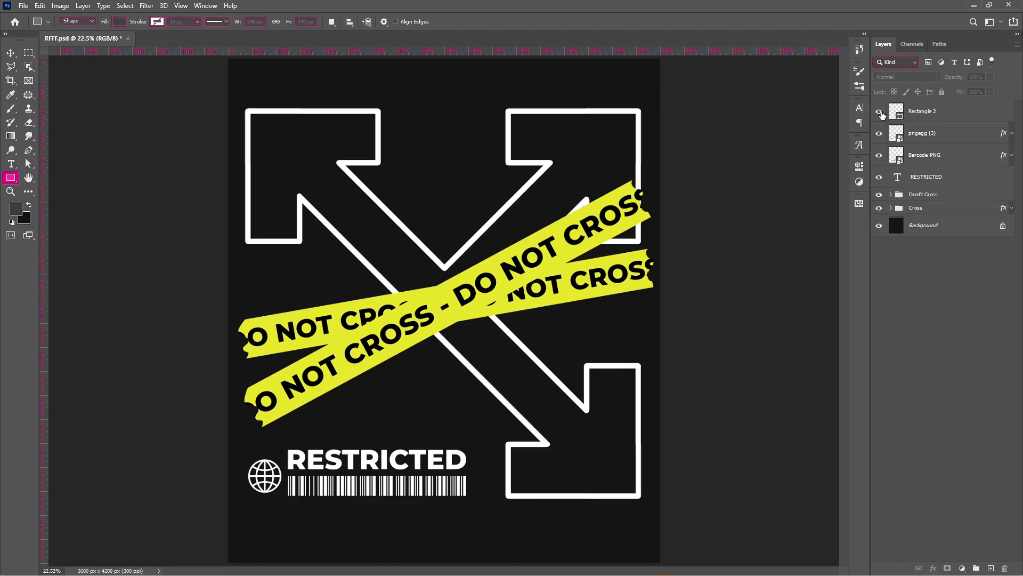
pyautogui.click(879, 112)
pyautogui.click(880, 112)
pyautogui.click(879, 111)
pyautogui.rightClick(949, 112)
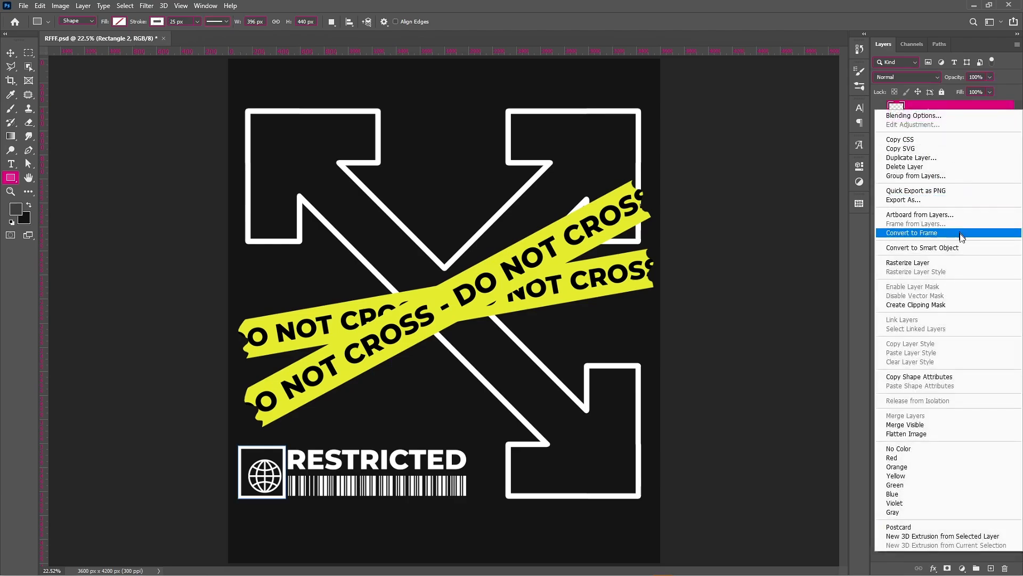
pyautogui.click(956, 247)
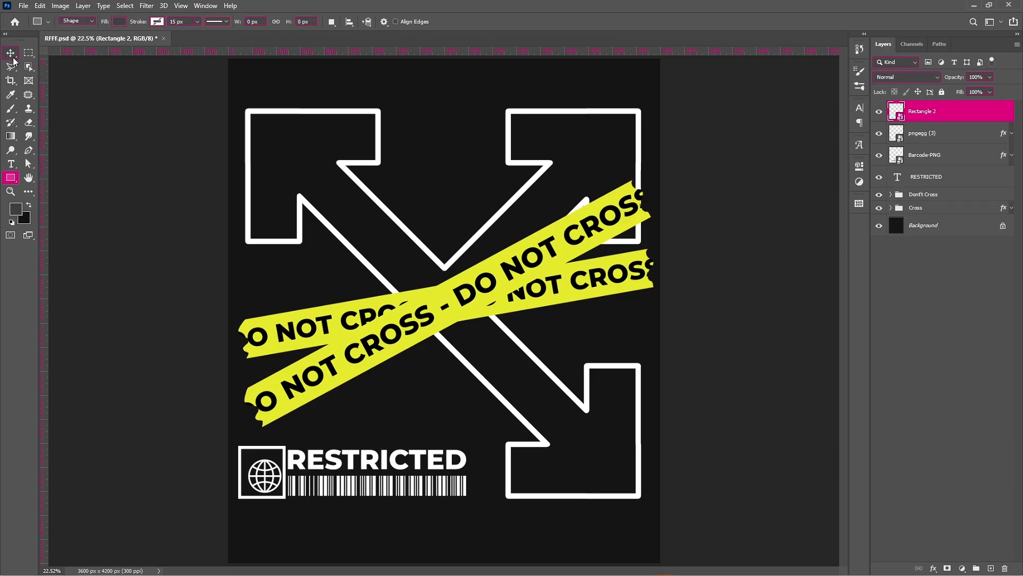
# - Shrink the rectangle frame to about 88.13% width and 87.69% height so it fits closely around the globe
pyautogui.click(11, 53)
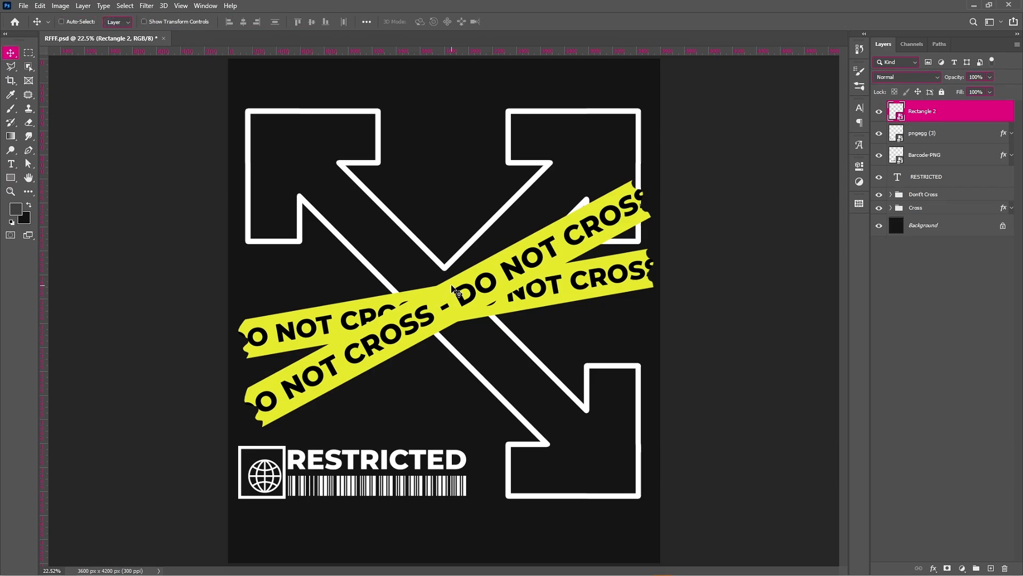
pyautogui.hotkey('ctrl', 't')
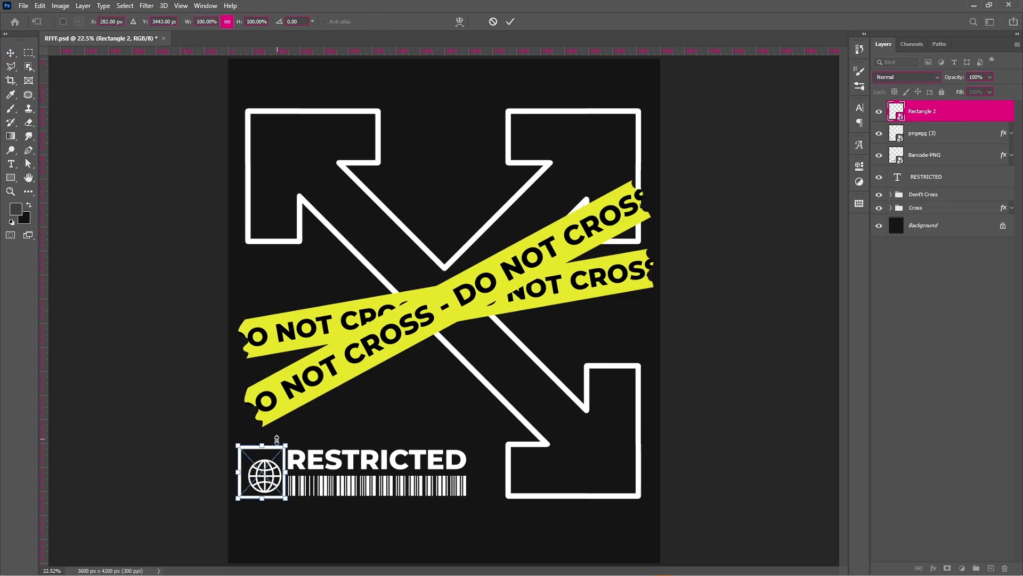
pyautogui.moveTo(277, 440); pyautogui.dragTo(277, 449)
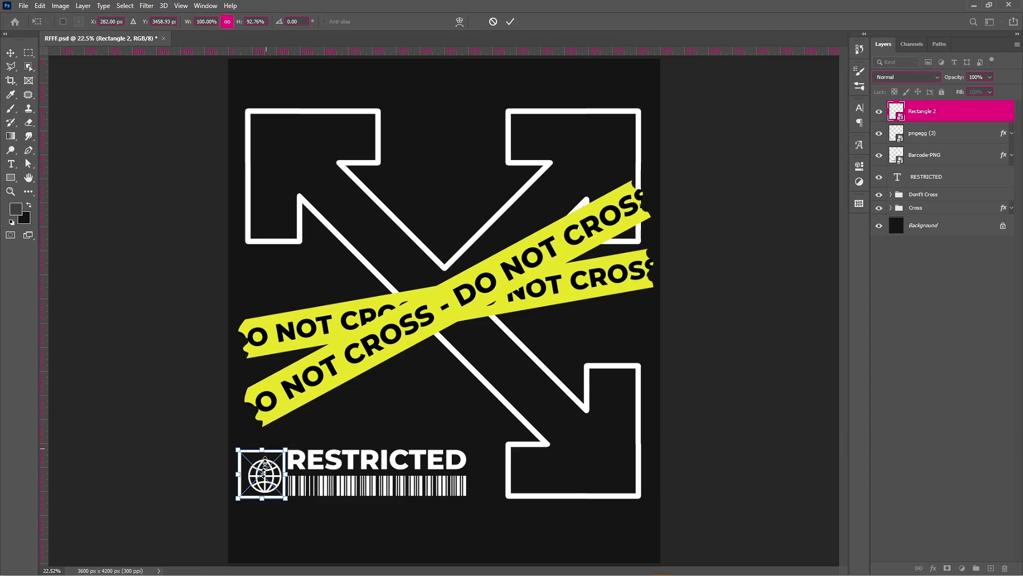
pyautogui.moveTo(263, 499); pyautogui.dragTo(242, 473)
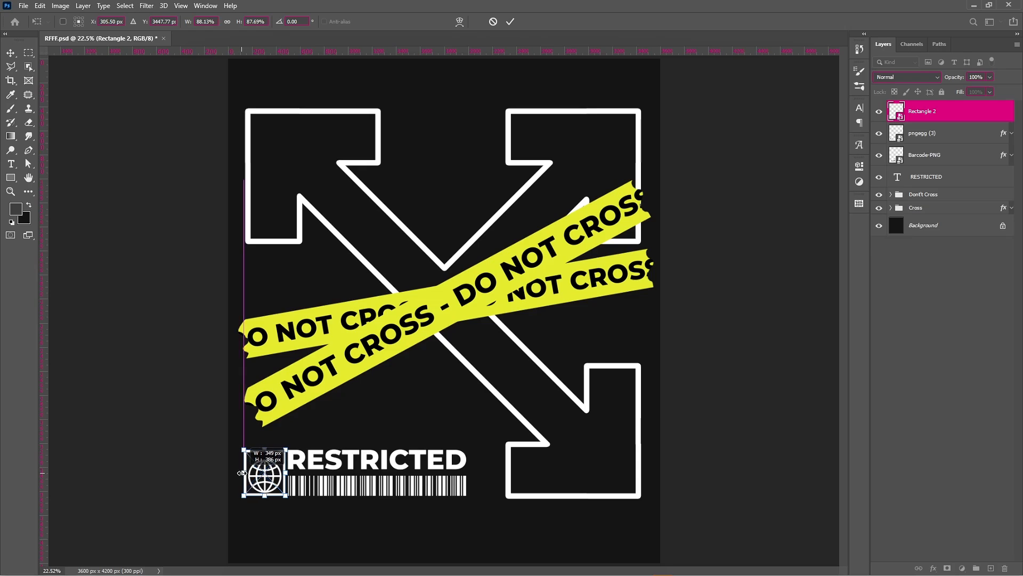
pyautogui.press('Return')
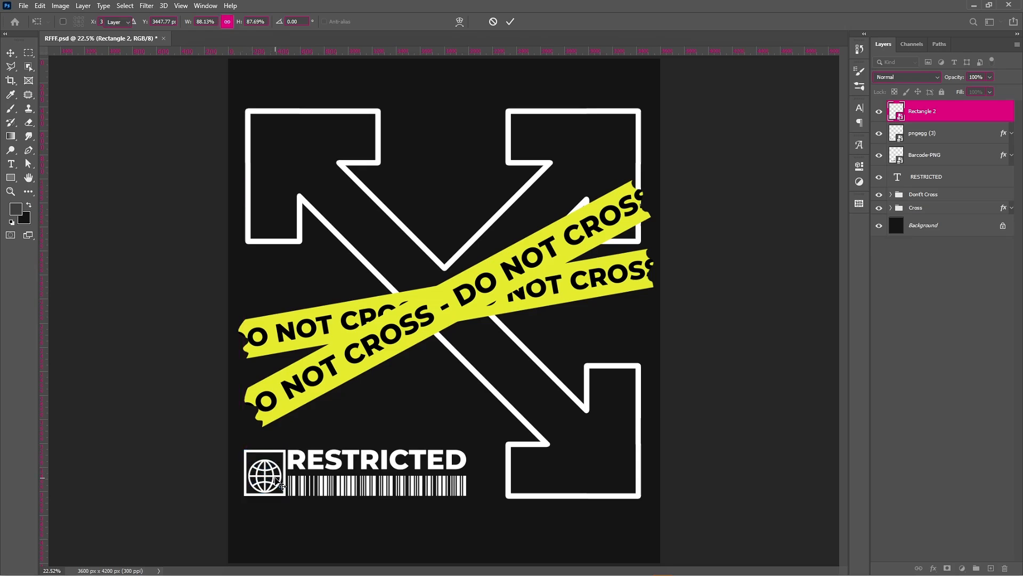
# - Shift the rectangle frame slightly left of its position and nudge it back right to centre it around the globe
pyautogui.moveTo(277, 481); pyautogui.dragTo(273, 480)
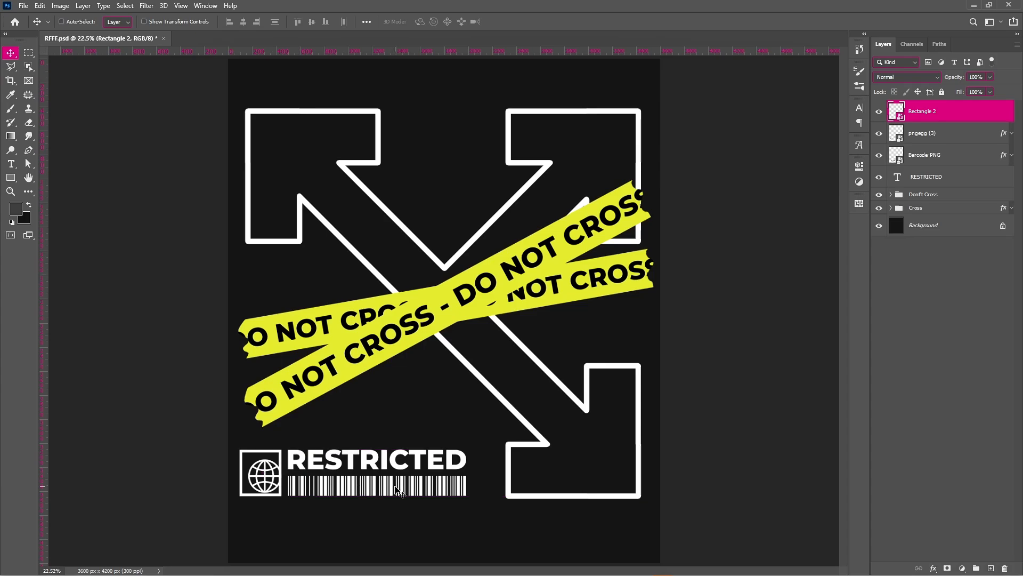
pyautogui.press('Right')
pyautogui.press('Right')
pyautogui.press('Right')
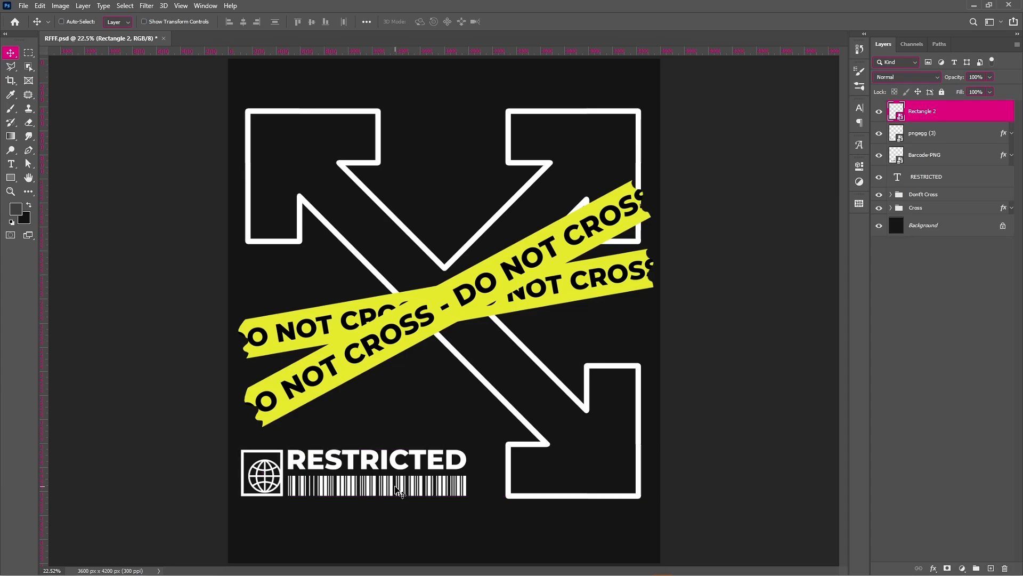
# - Shrink the globe to 6.28% scale and align it with the rectangle frame on their horizontal and vertical centres
pyautogui.press('Right')
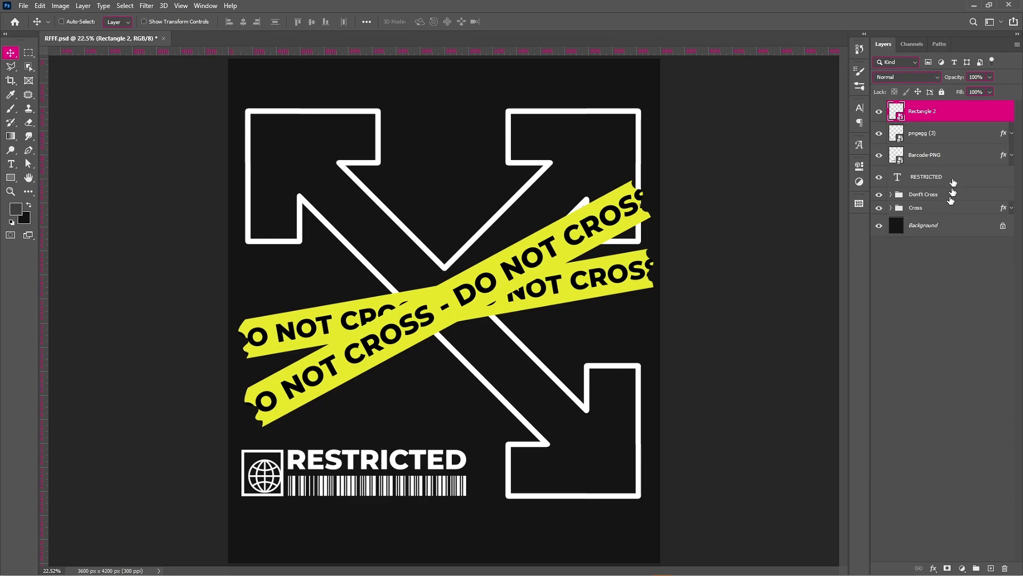
pyautogui.click(941, 137)
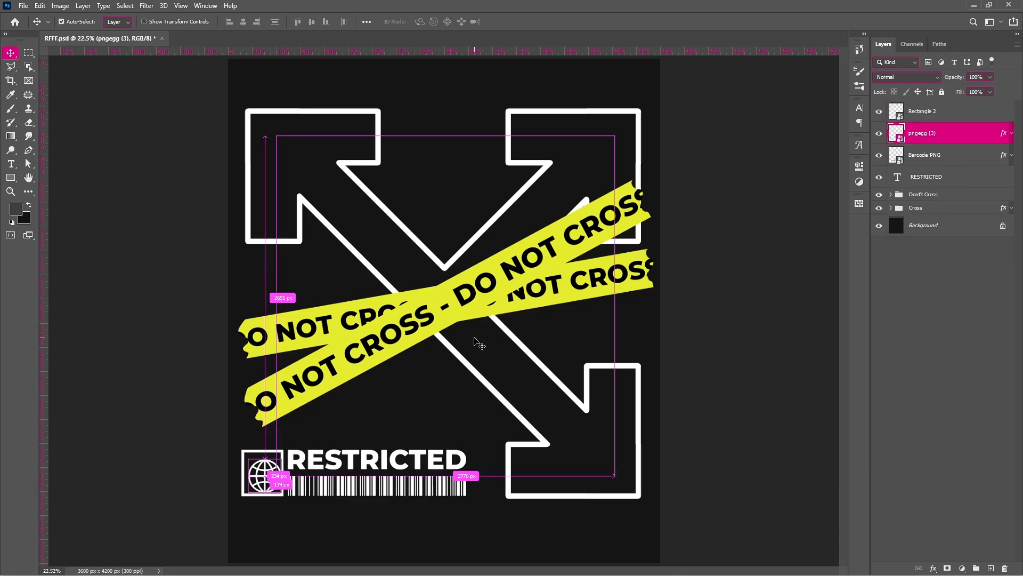
pyautogui.hotkey('ctrl', 't')
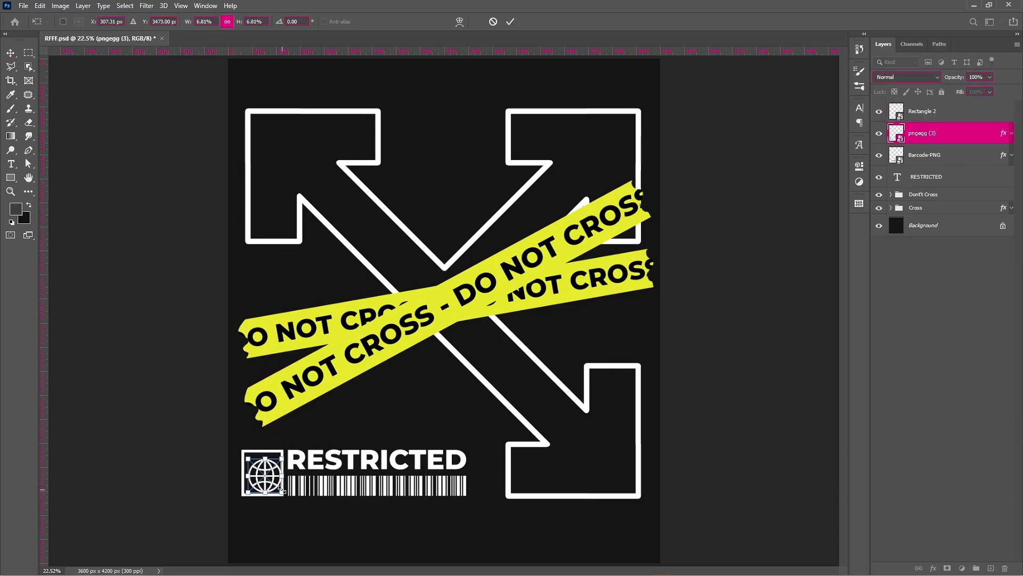
pyautogui.moveTo(282, 491); pyautogui.dragTo(276, 488)
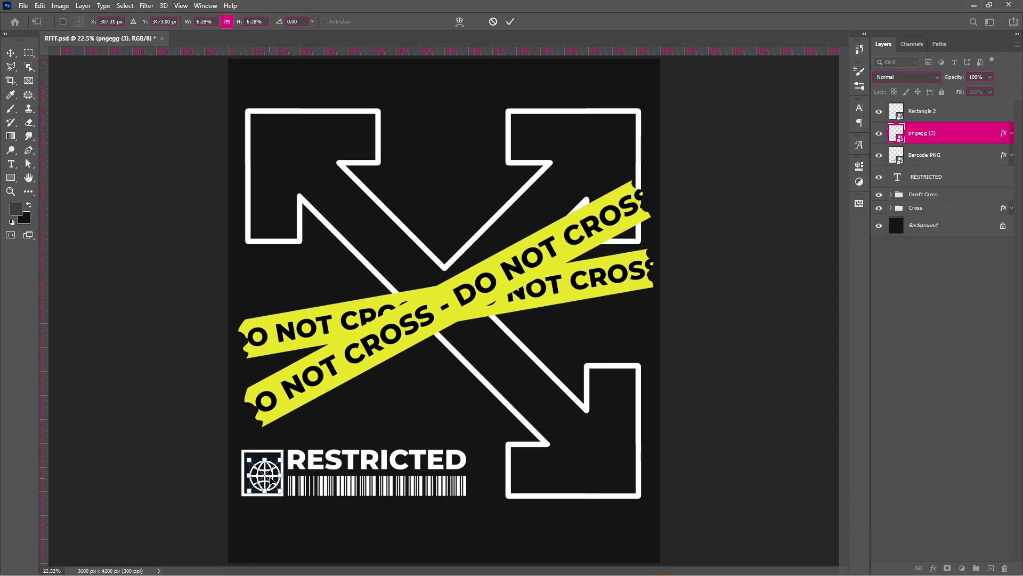
pyautogui.press('Return')
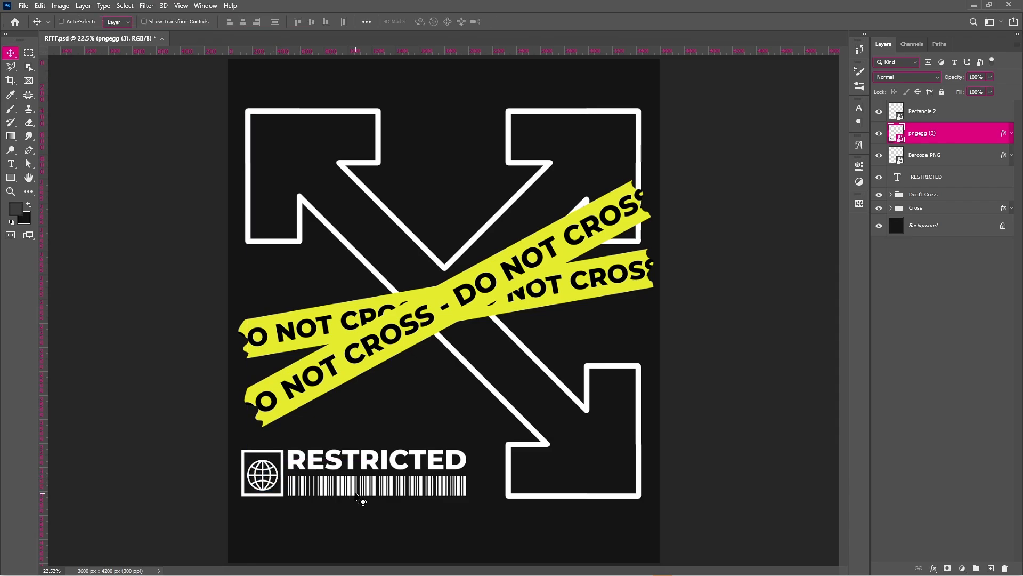
pyautogui.keyDown('shift'); pyautogui.click(978, 111); pyautogui.keyUp('shift')
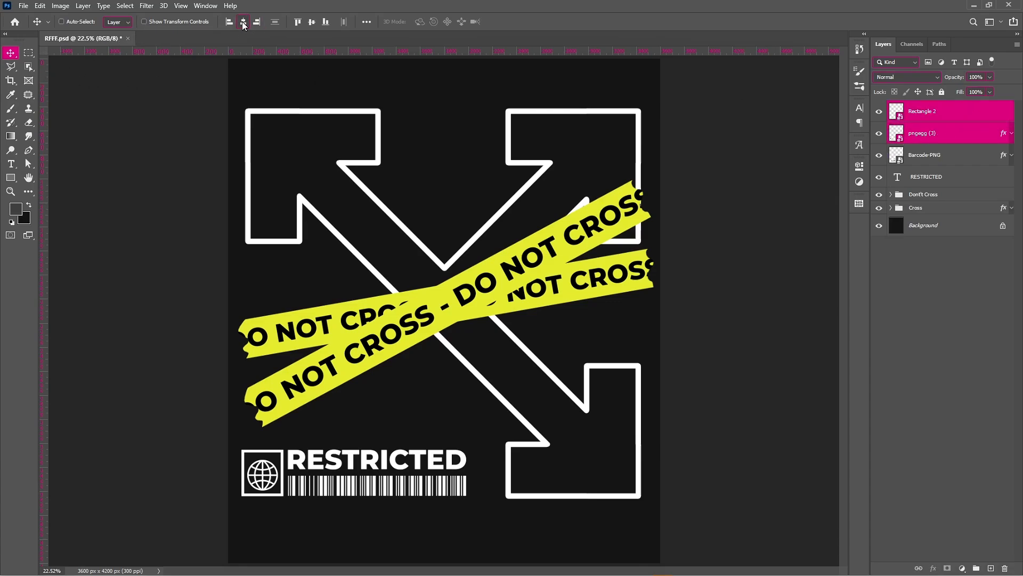
pyautogui.click(316, 24)
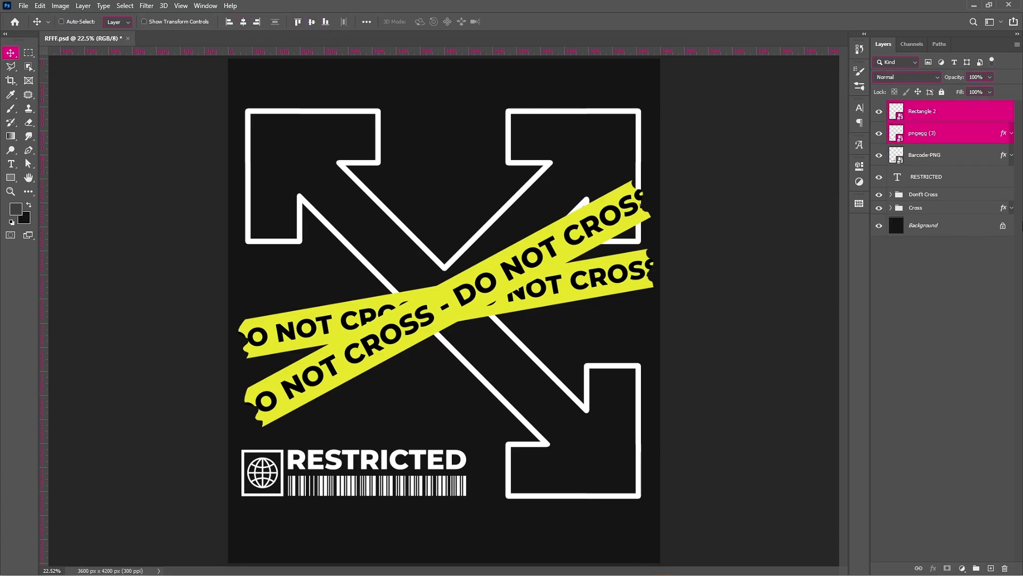
# - Group the rectangle frame, globe and barcode layers as "B.I" and move the RESTRICTED text layer into that group
pyautogui.click(879, 155)
pyautogui.keyDown('shift'); pyautogui.click(926, 160); pyautogui.keyUp('shift')
pyautogui.hotkey('ctrl', 'g')
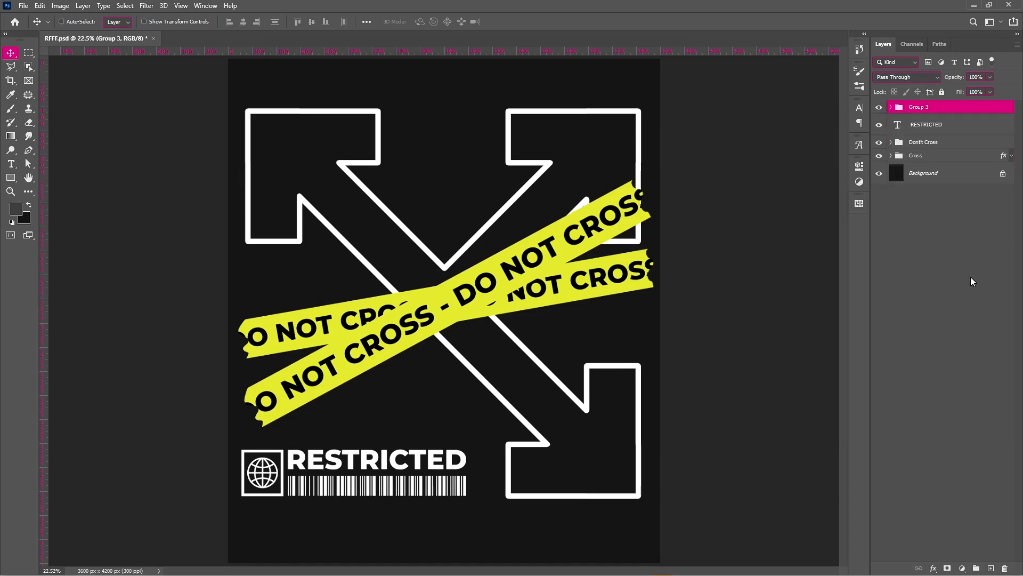
pyautogui.doubleClick(918, 107)
pyautogui.press('Return')
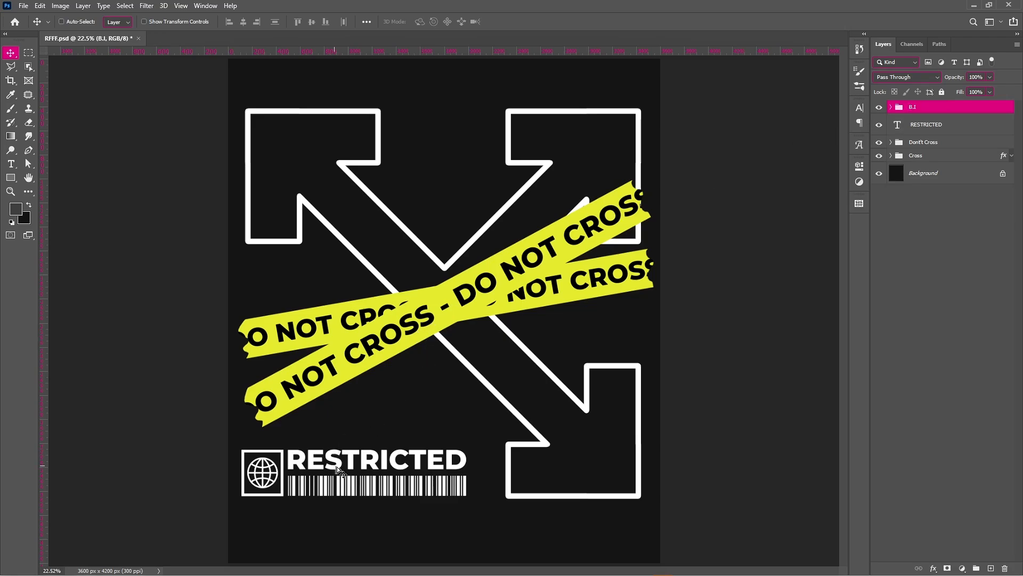
pyautogui.moveTo(335, 467); pyautogui.dragTo(335, 466)
pyautogui.moveTo(927, 128); pyautogui.dragTo(917, 108)
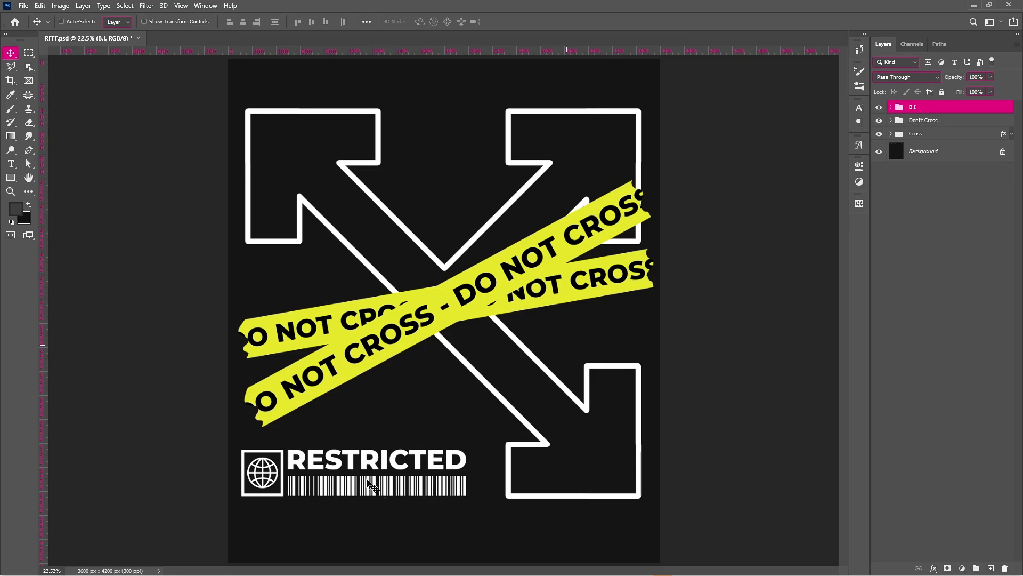
# - Shift the B.I group slightly right and enlarge it proportionally to 104.04%, keeping it beneath the tapes
pyautogui.moveTo(372, 485); pyautogui.dragTo(375, 484)
pyautogui.hotkey('ctrl', 't')
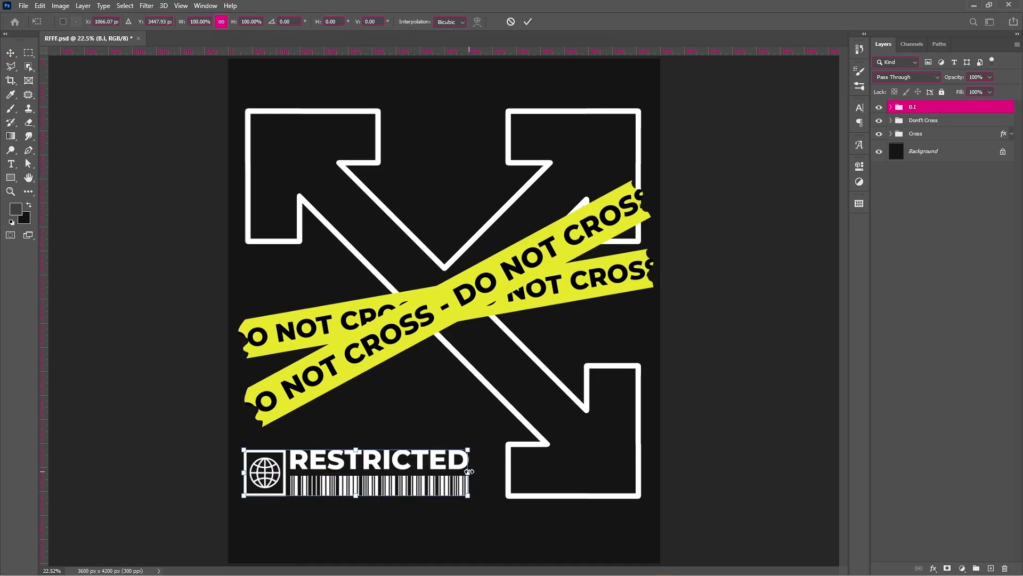
pyautogui.moveTo(469, 473); pyautogui.dragTo(481, 475)
pyautogui.moveTo(385, 481); pyautogui.dragTo(385, 481)
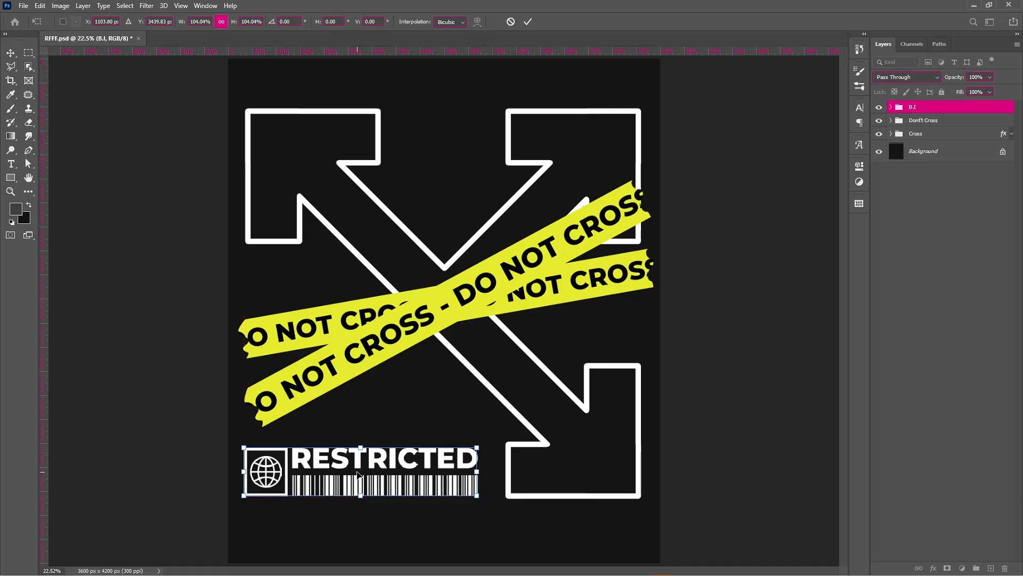
pyautogui.press('Return')
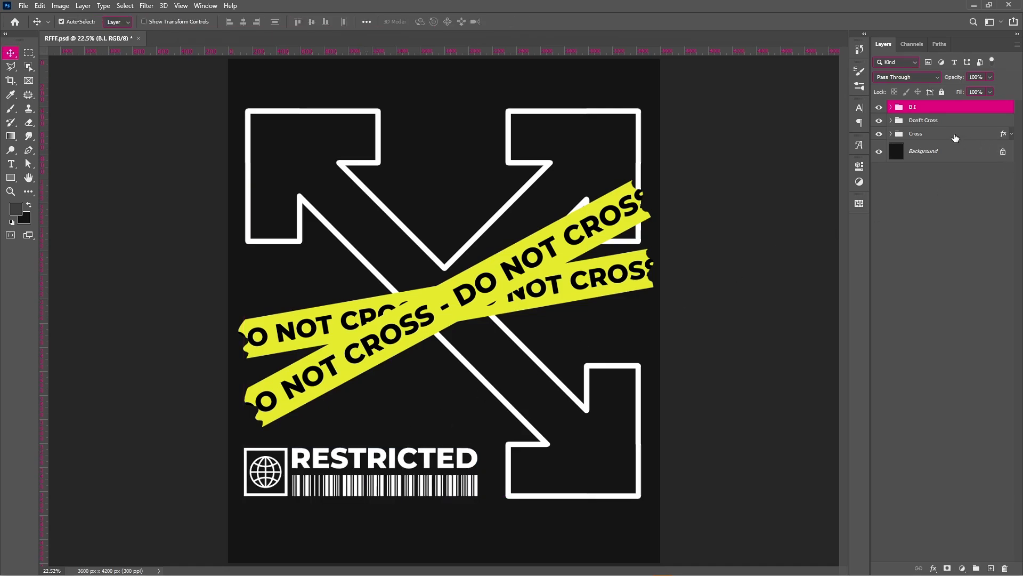
# - Combine the B.I, Don't Cross and Cross groups into one group and check it by toggling its visibility, leaving it shown
pyautogui.keyDown('ctrl'); pyautogui.click(959, 137); pyautogui.keyUp('ctrl')
pyautogui.keyDown('ctrl'); pyautogui.click(954, 122); pyautogui.keyUp('ctrl')
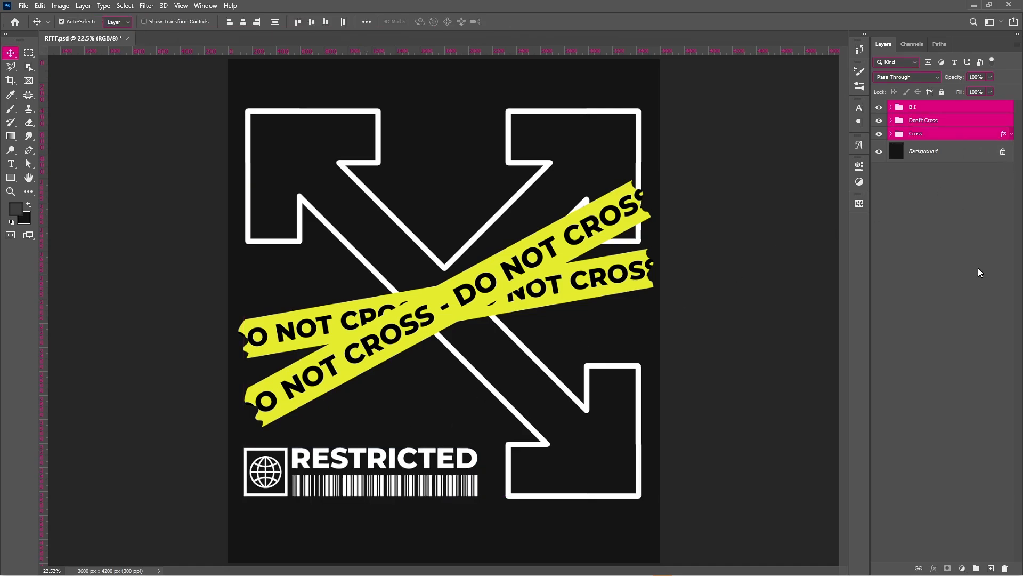
pyautogui.hotkey('ctrl', 'g')
pyautogui.click(893, 136)
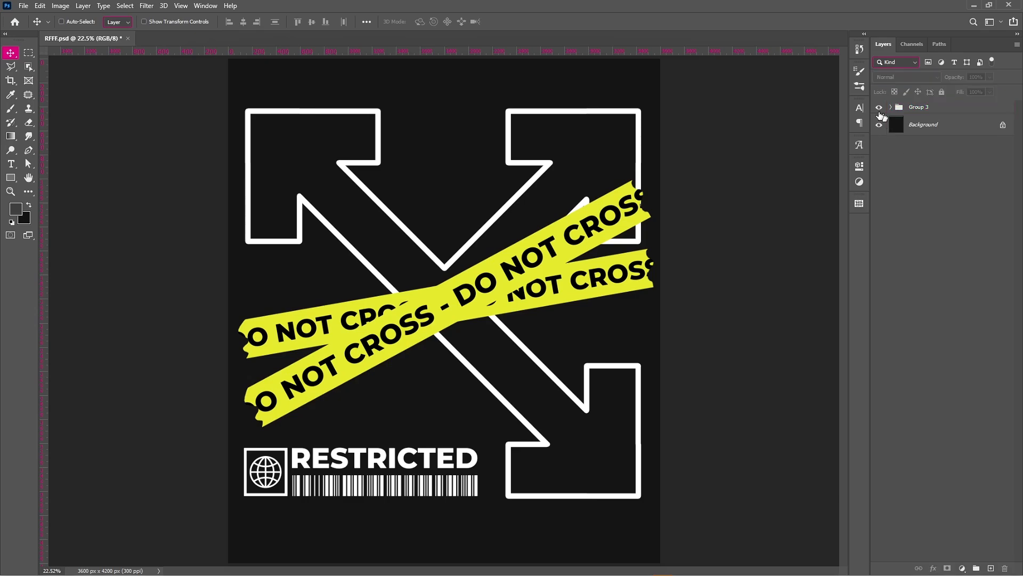
pyautogui.click(879, 109)
pyautogui.click(879, 108)
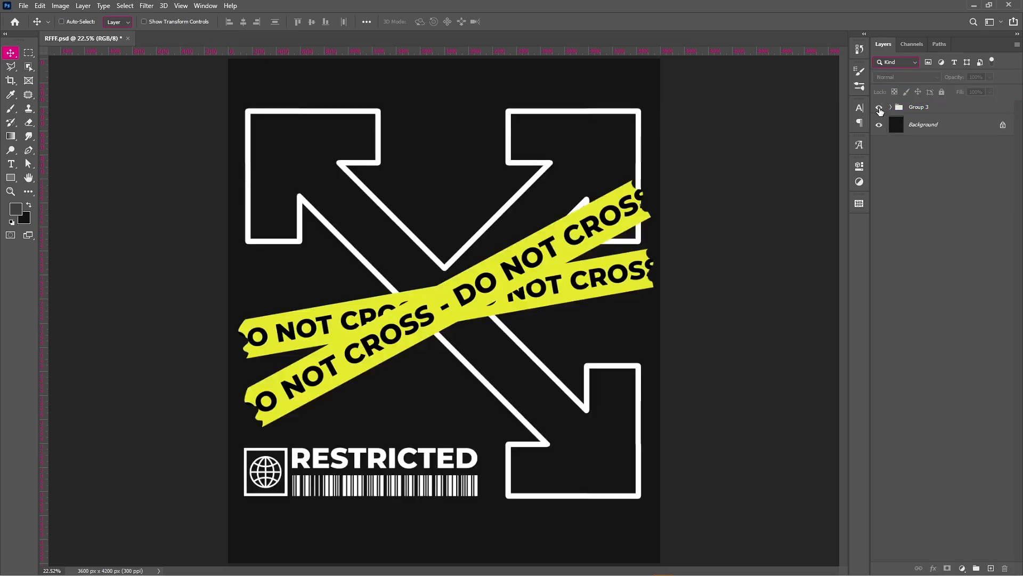